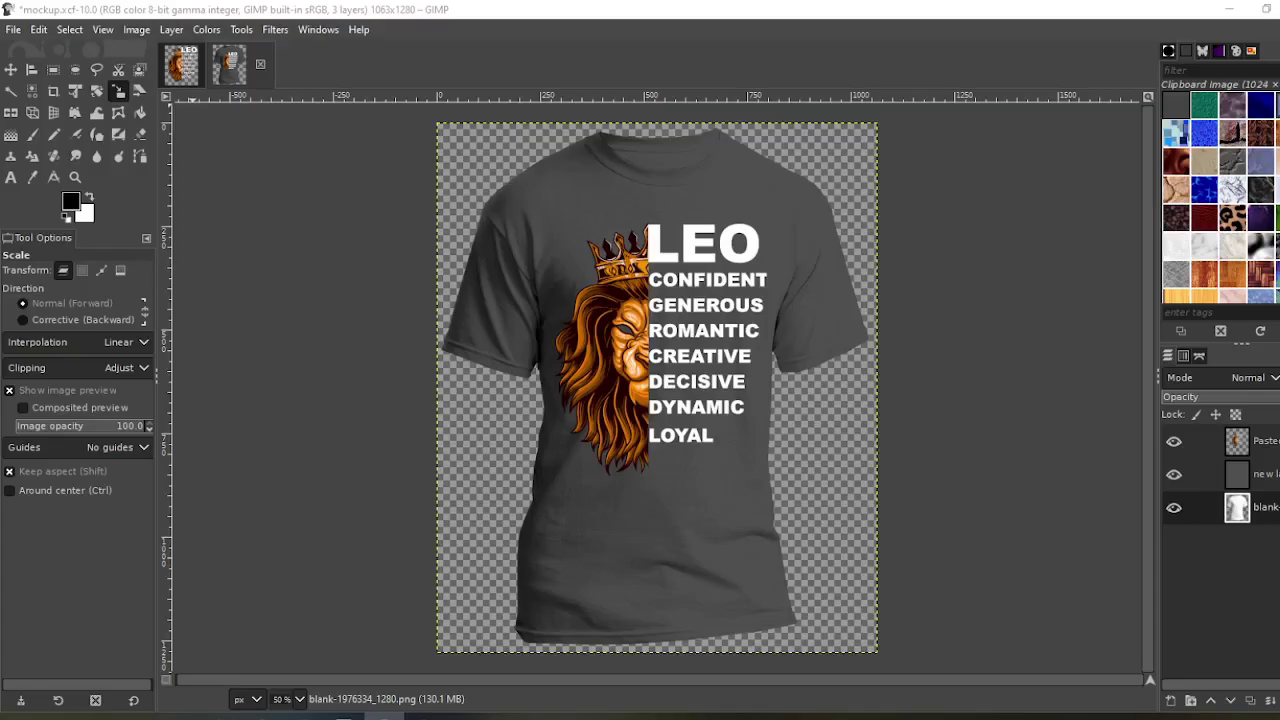
Create a new 10 × 10 inch image at 300 ppi resolution, giving 3000 × 3000 pixels
click(20, 32)
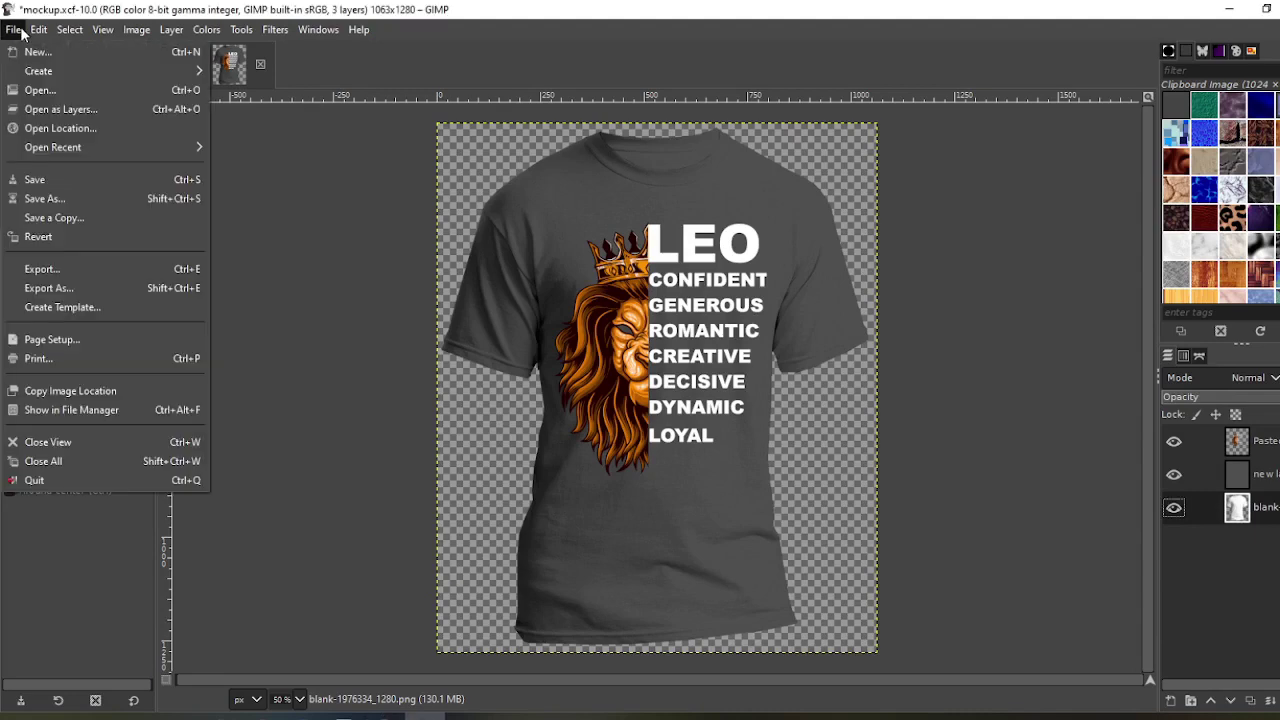
click(36, 50)
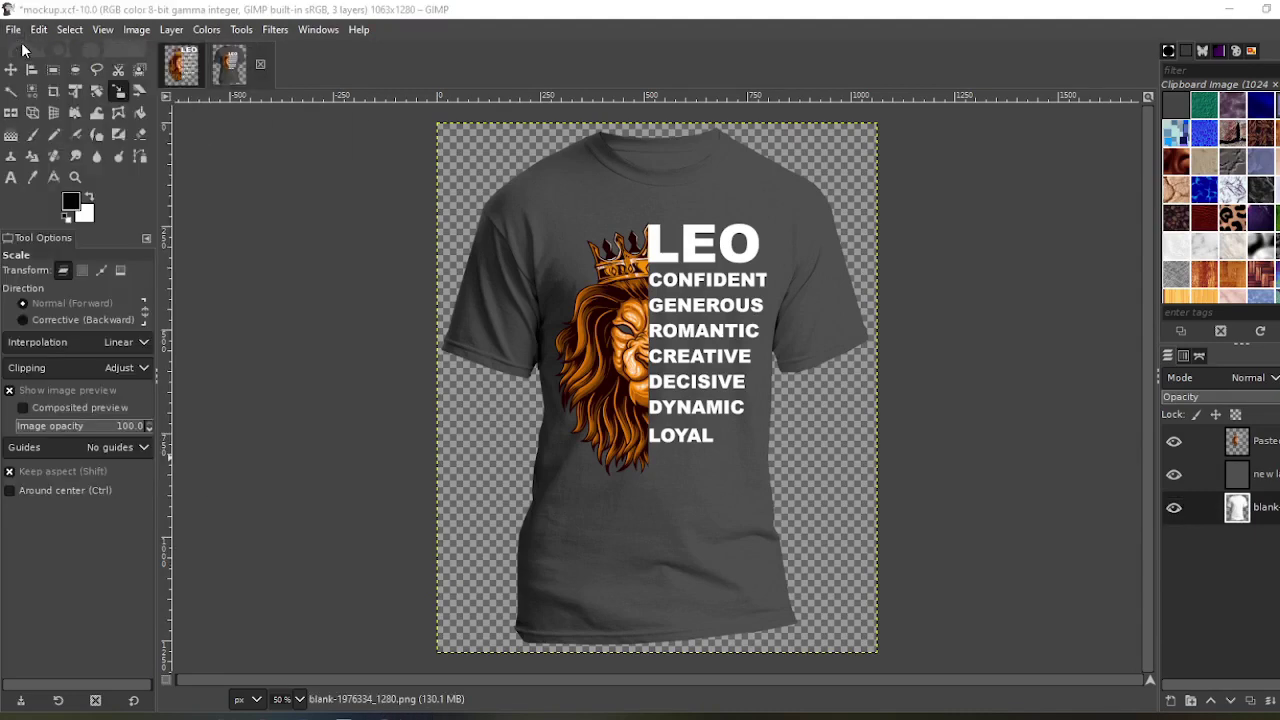
click(155, 116)
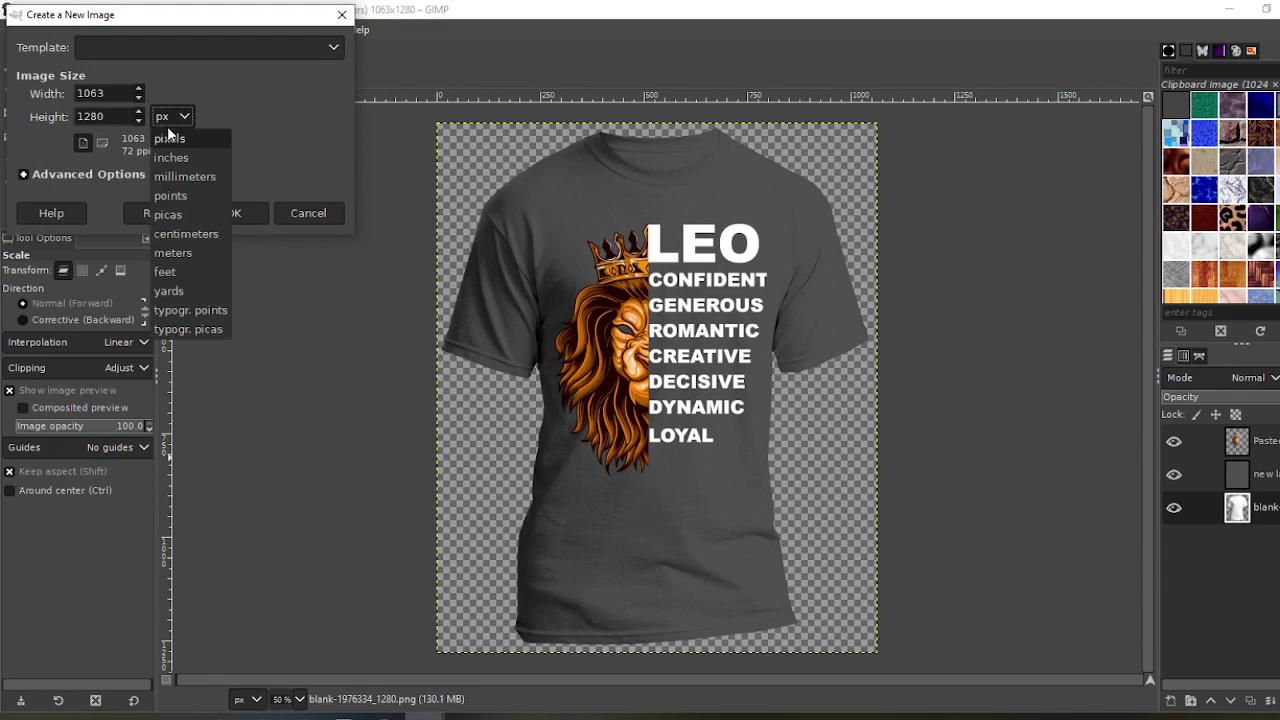
click(174, 158)
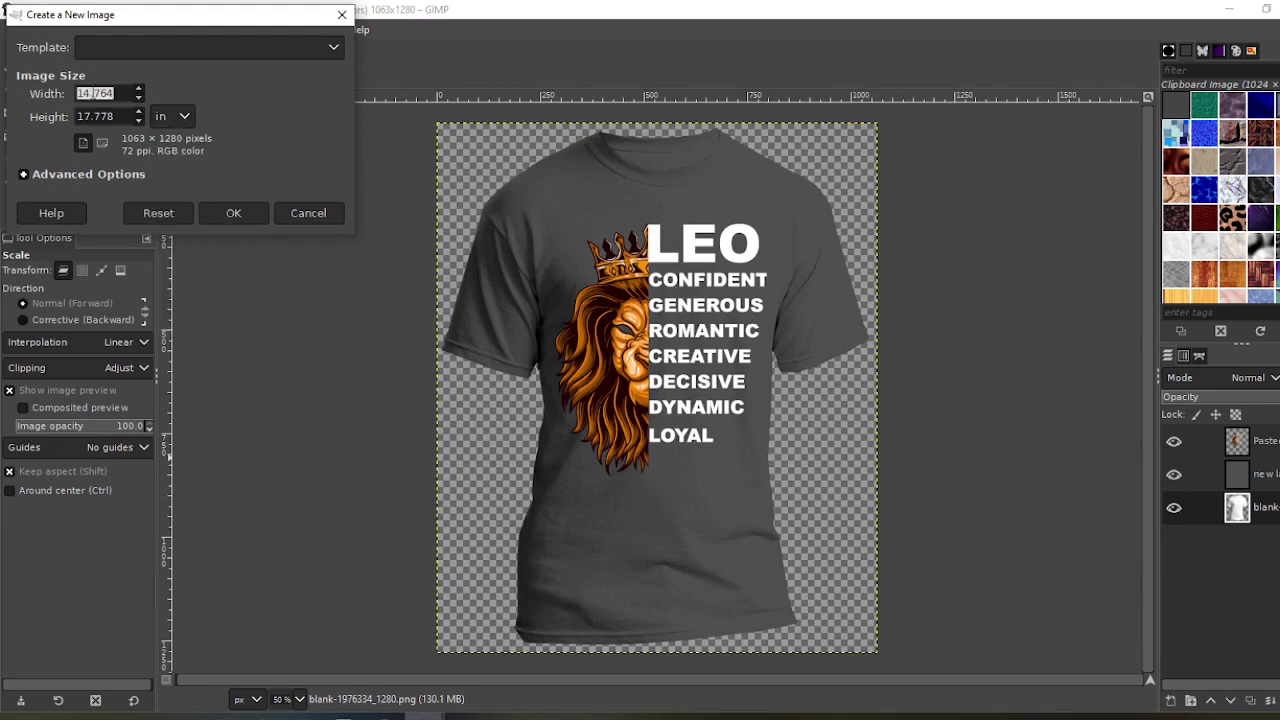
text(10)
key(Tab)
text(10)
key(Tab)
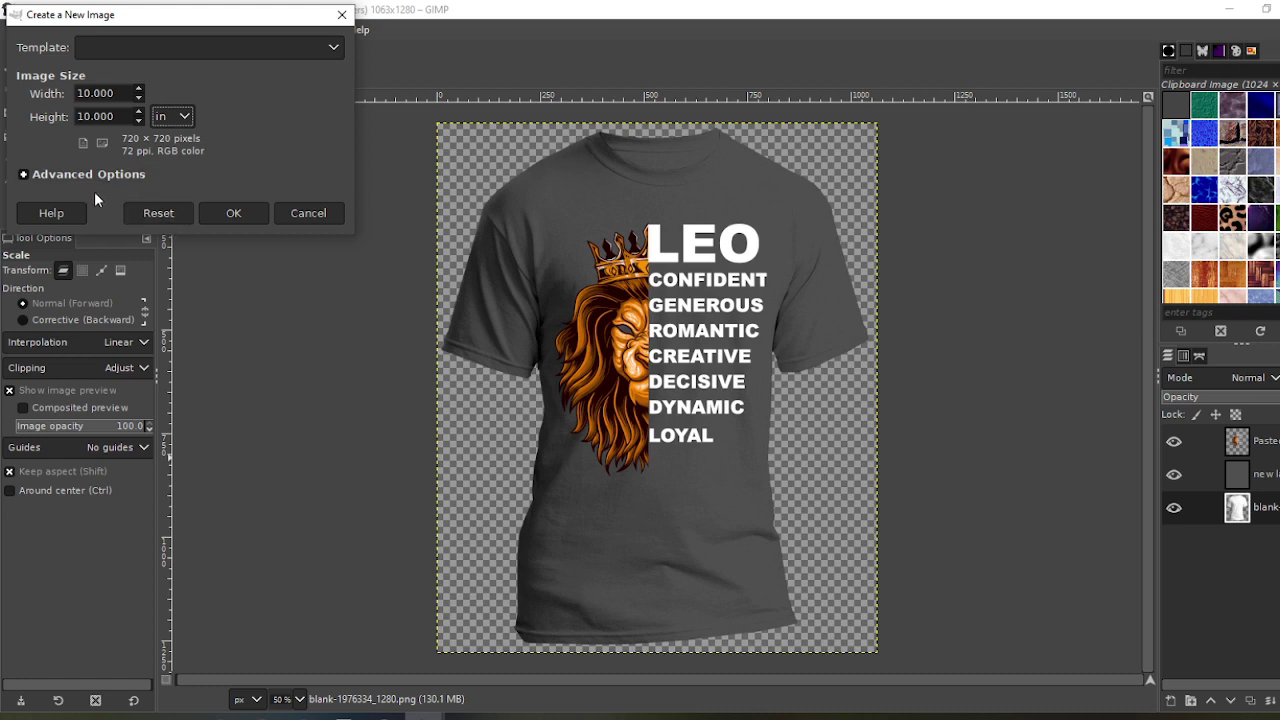
click(24, 176)
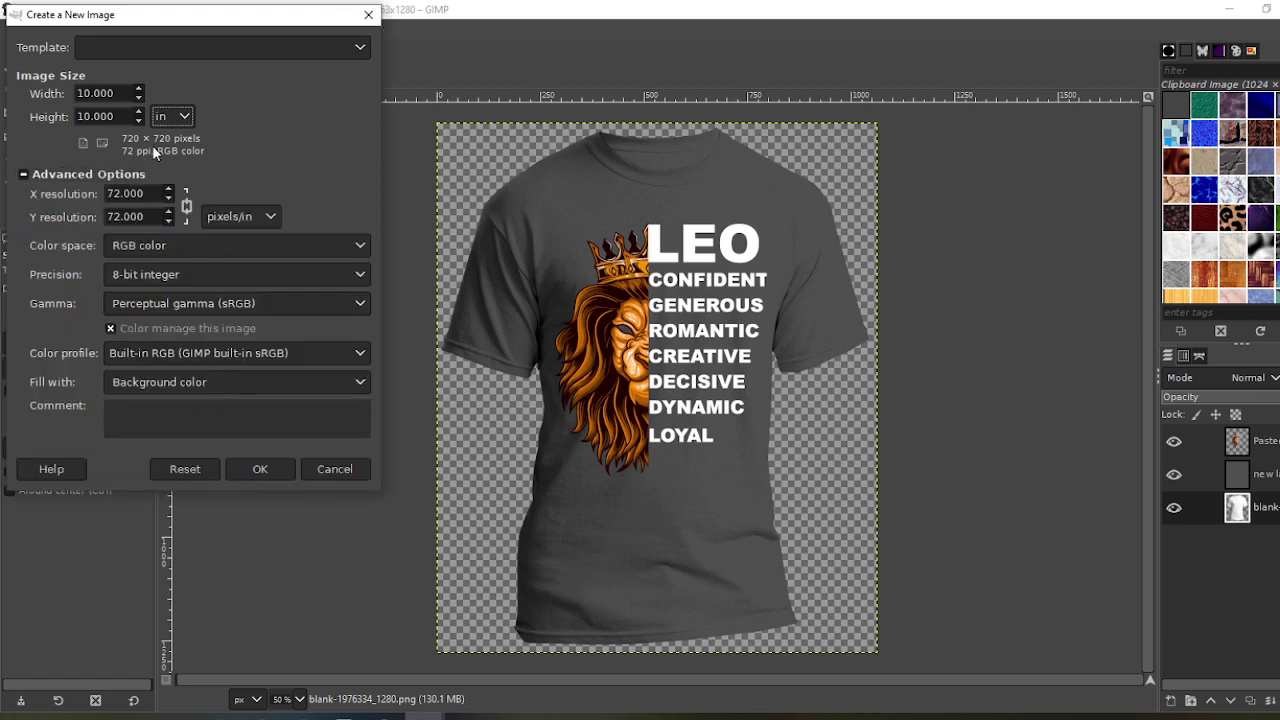
double_click(133, 193)
text(300)
key(Tab)
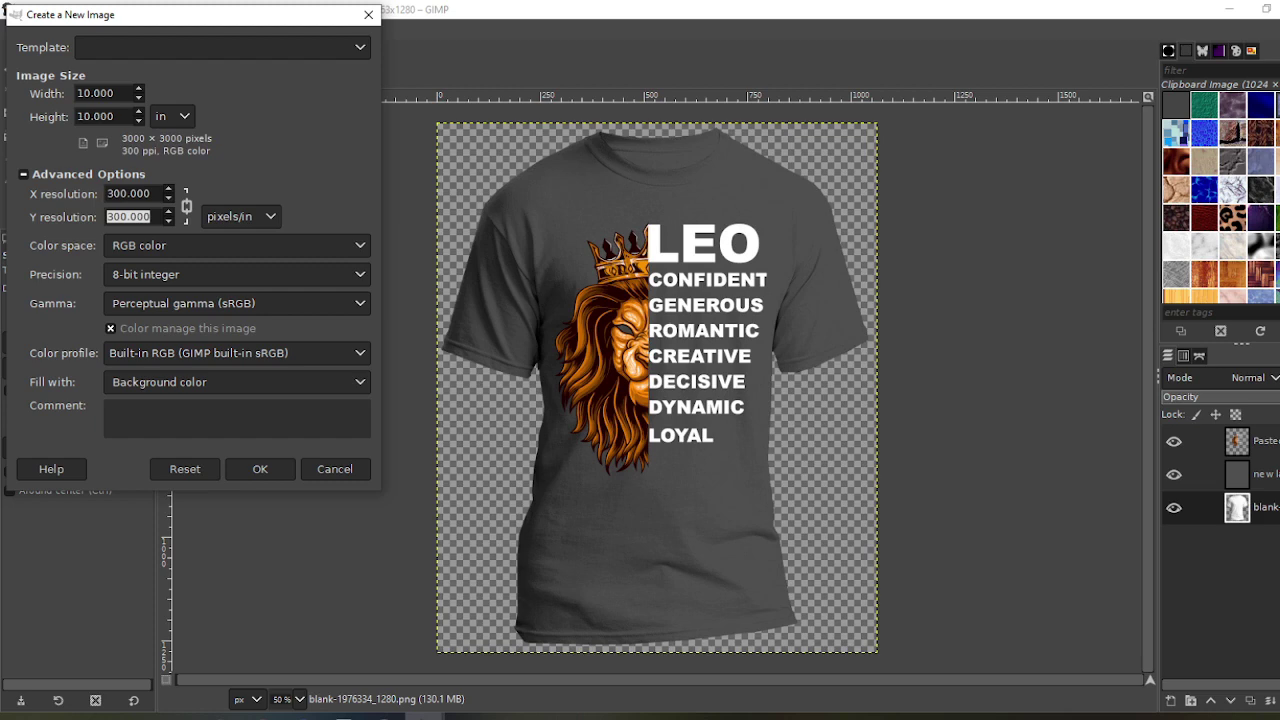
click(263, 470)
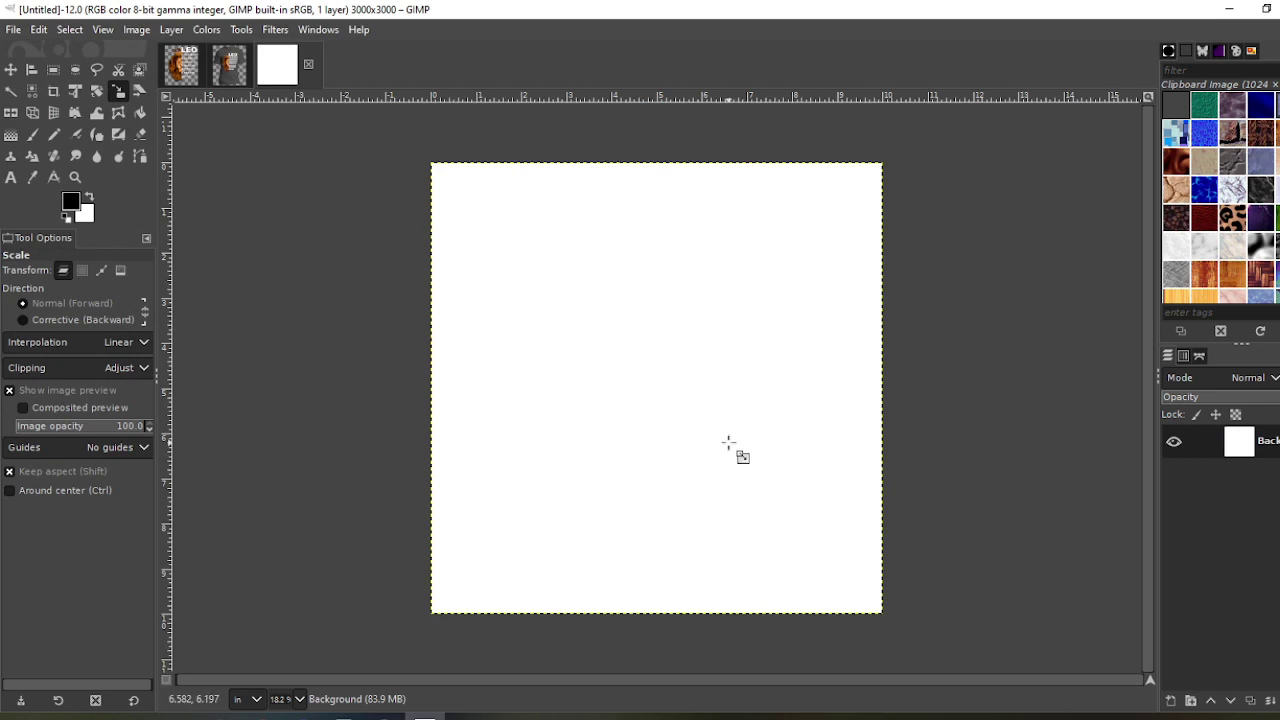
Add a vertical guide at 50% using Image > Guides > New Guide (by Percent)
click(148, 29)
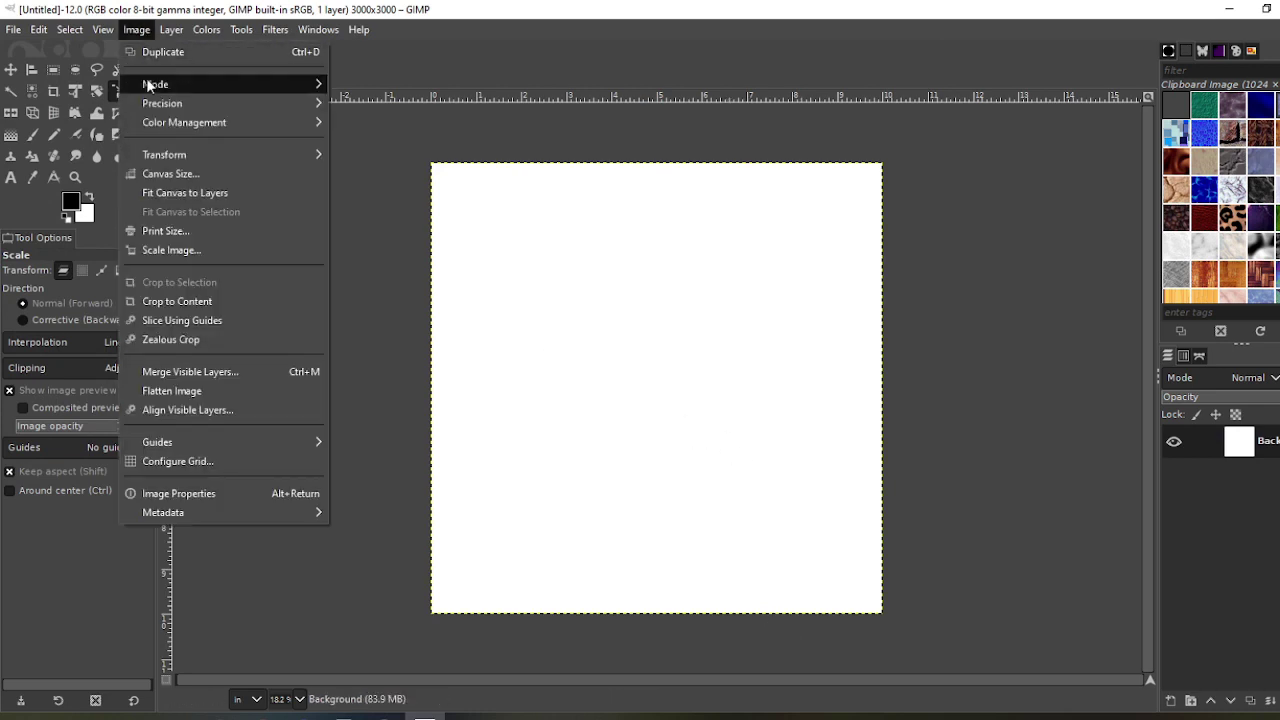
mouse_move(187, 437)
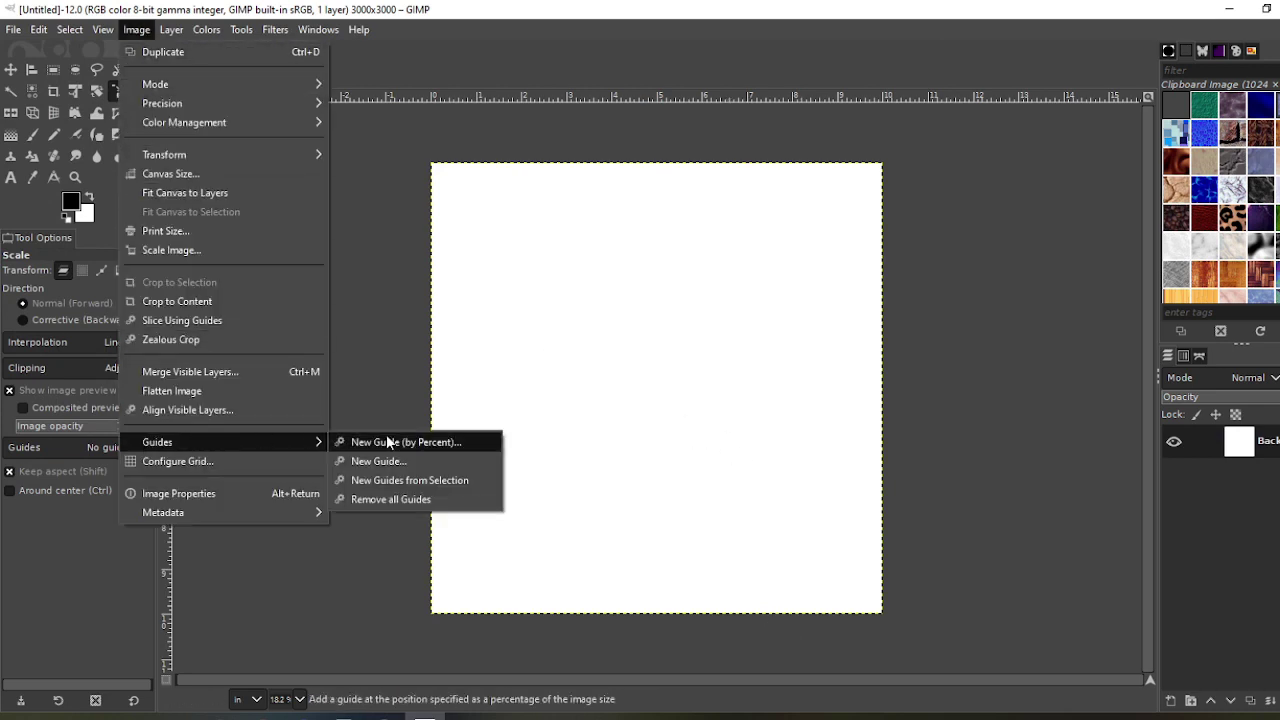
click(384, 441)
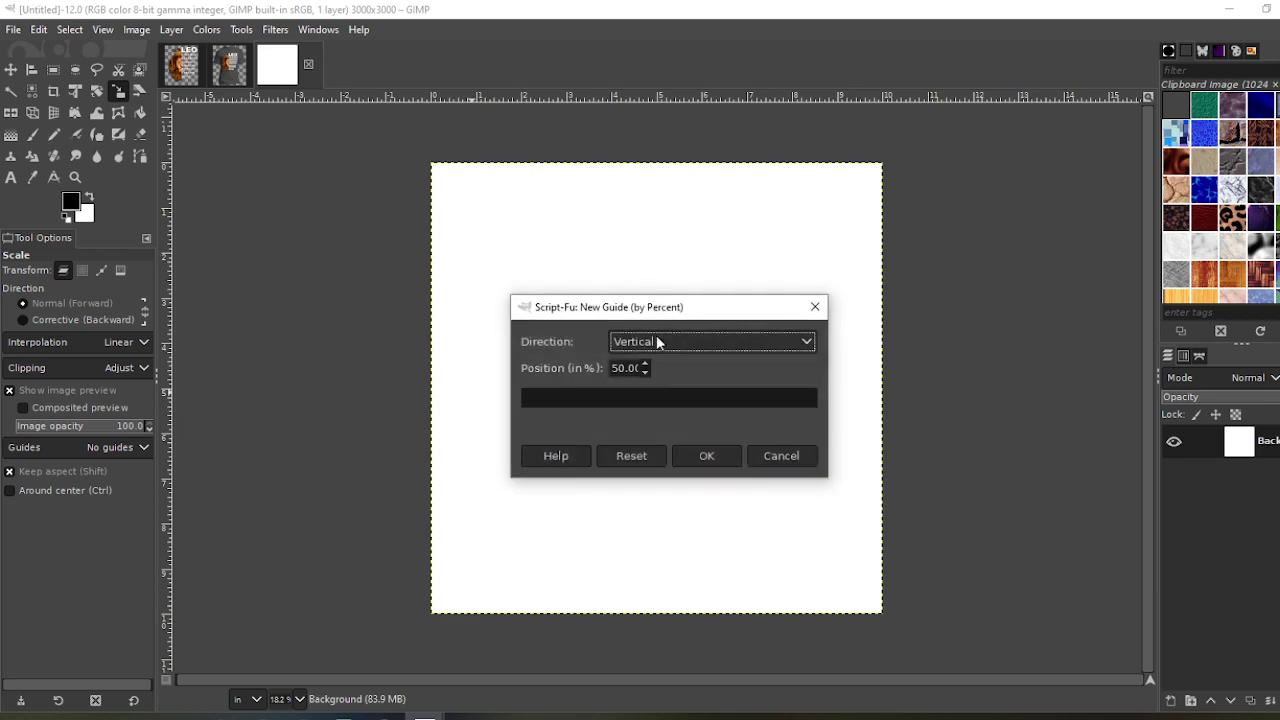
click(698, 454)
Add a horizontal guide at 50% the same way
click(137, 30)
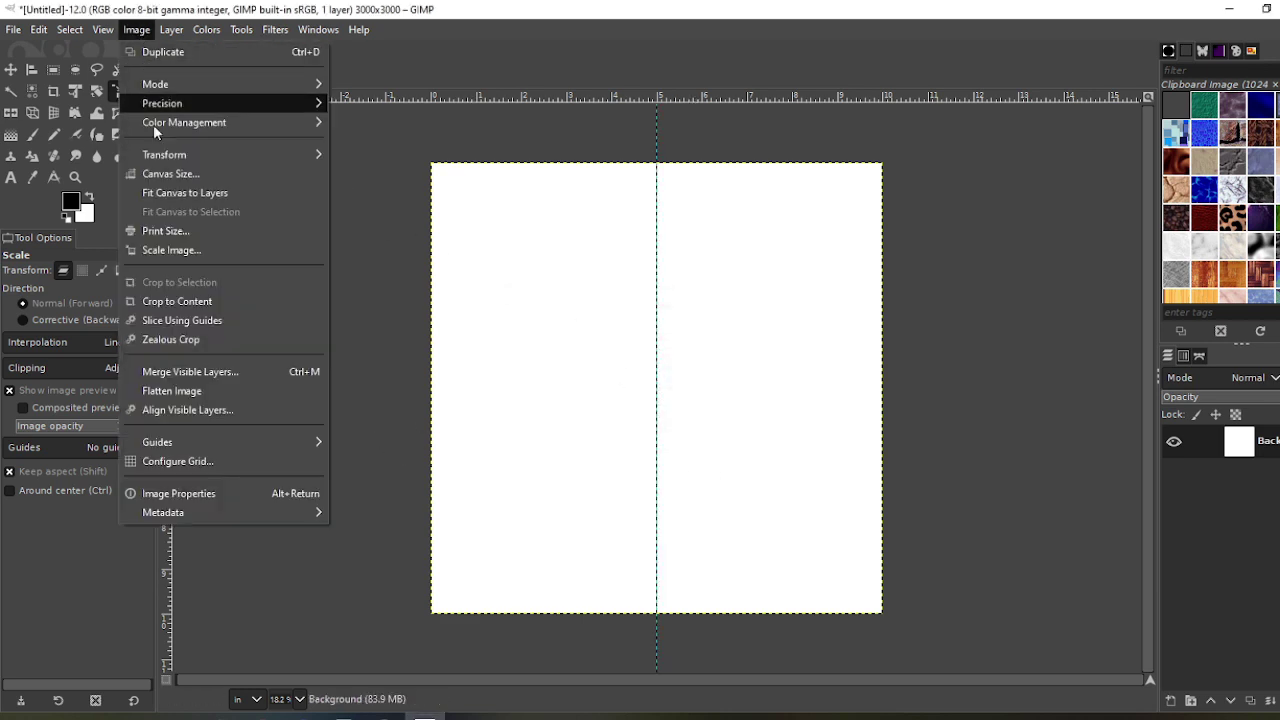
mouse_move(215, 440)
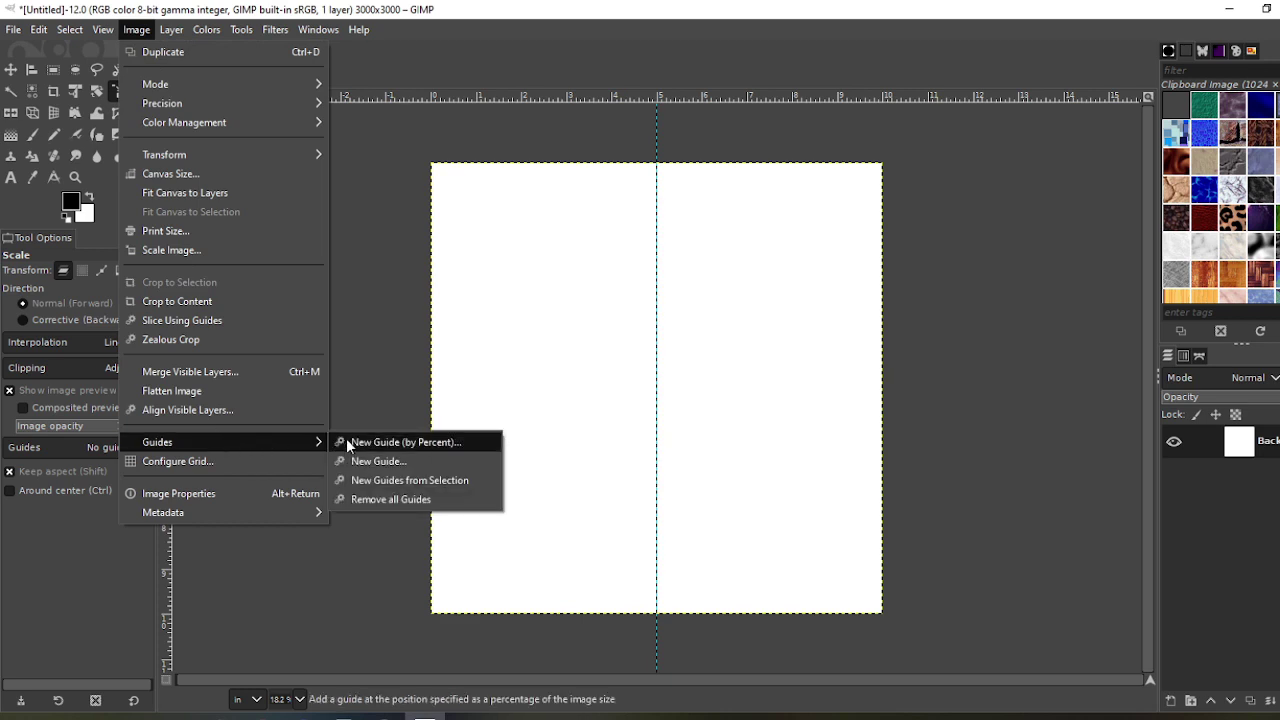
click(346, 442)
click(620, 346)
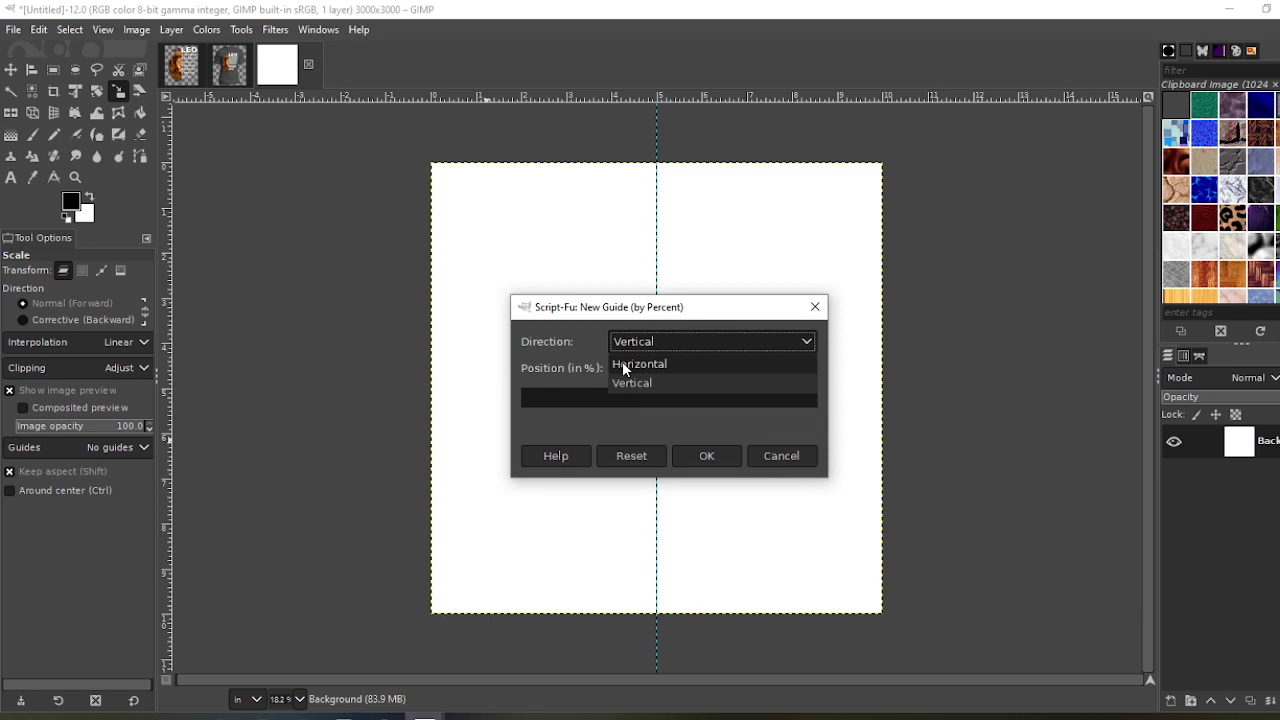
click(622, 364)
click(703, 457)
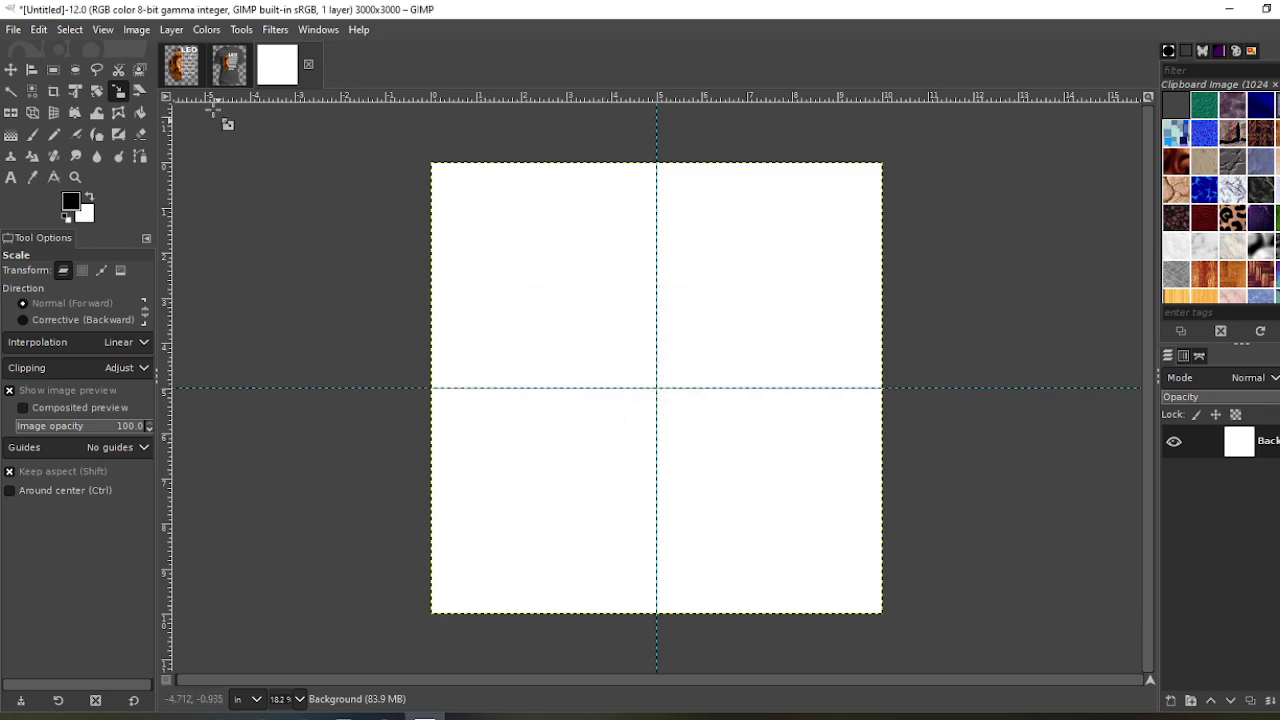
Open the crowned lion image from recent files
click(14, 30)
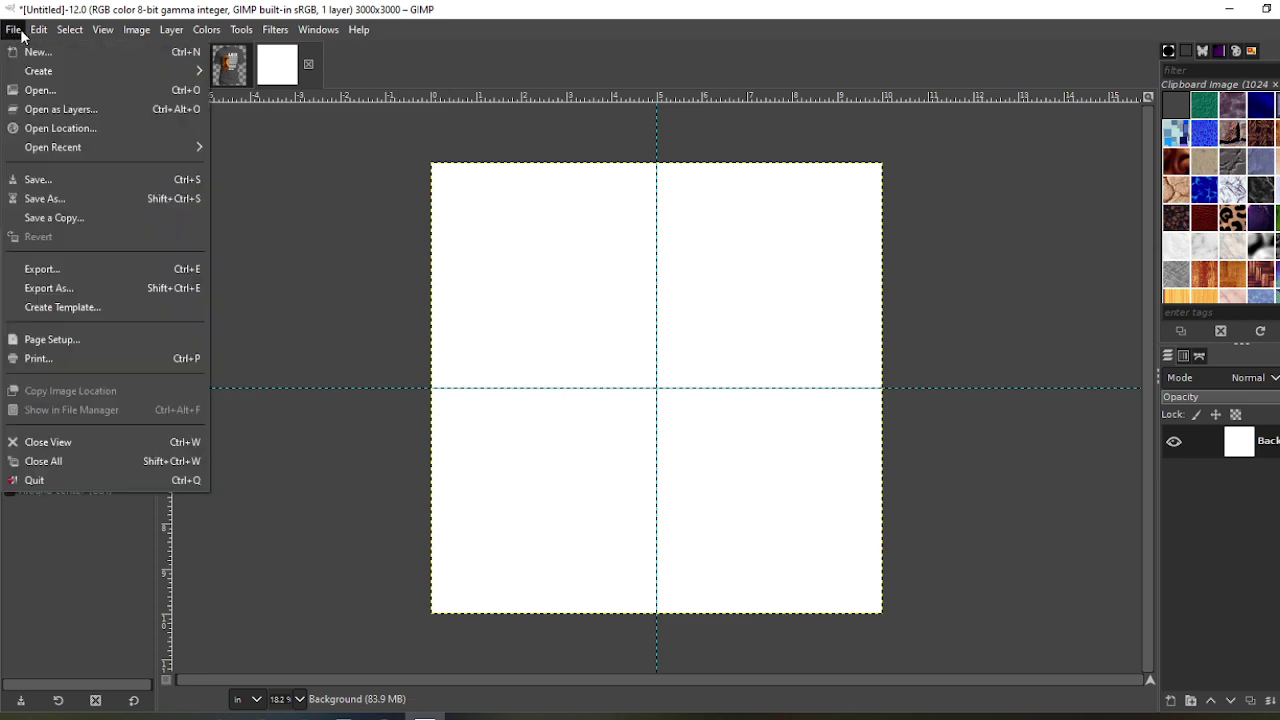
mouse_move(57, 148)
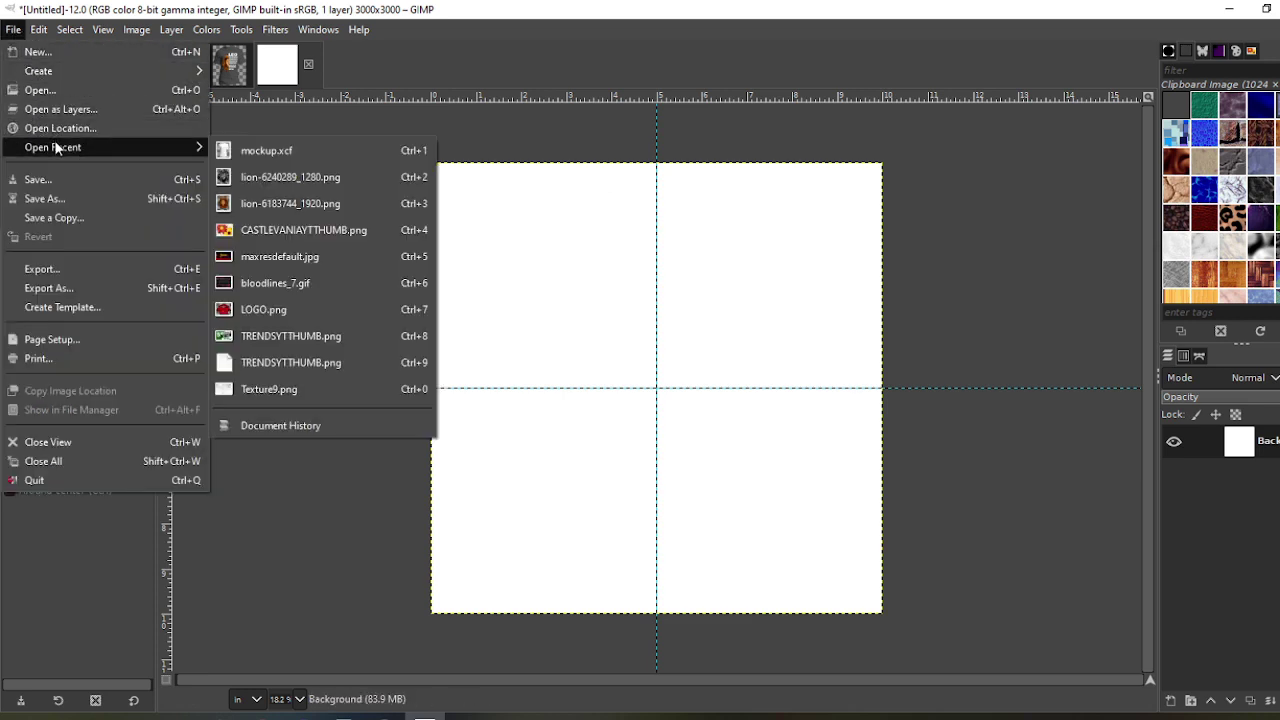
click(262, 178)
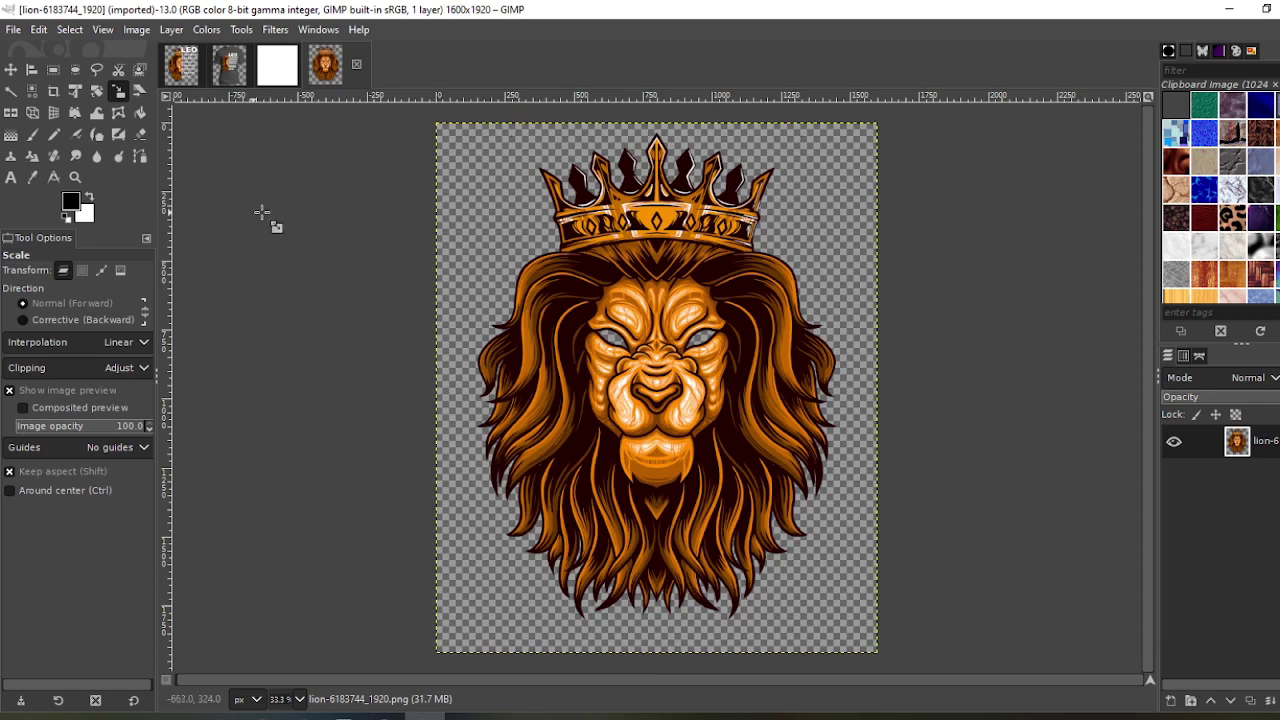
Copy the lion image, return to the blank Untitled canvas, and bring up its Edit menu
right_click(542, 265)
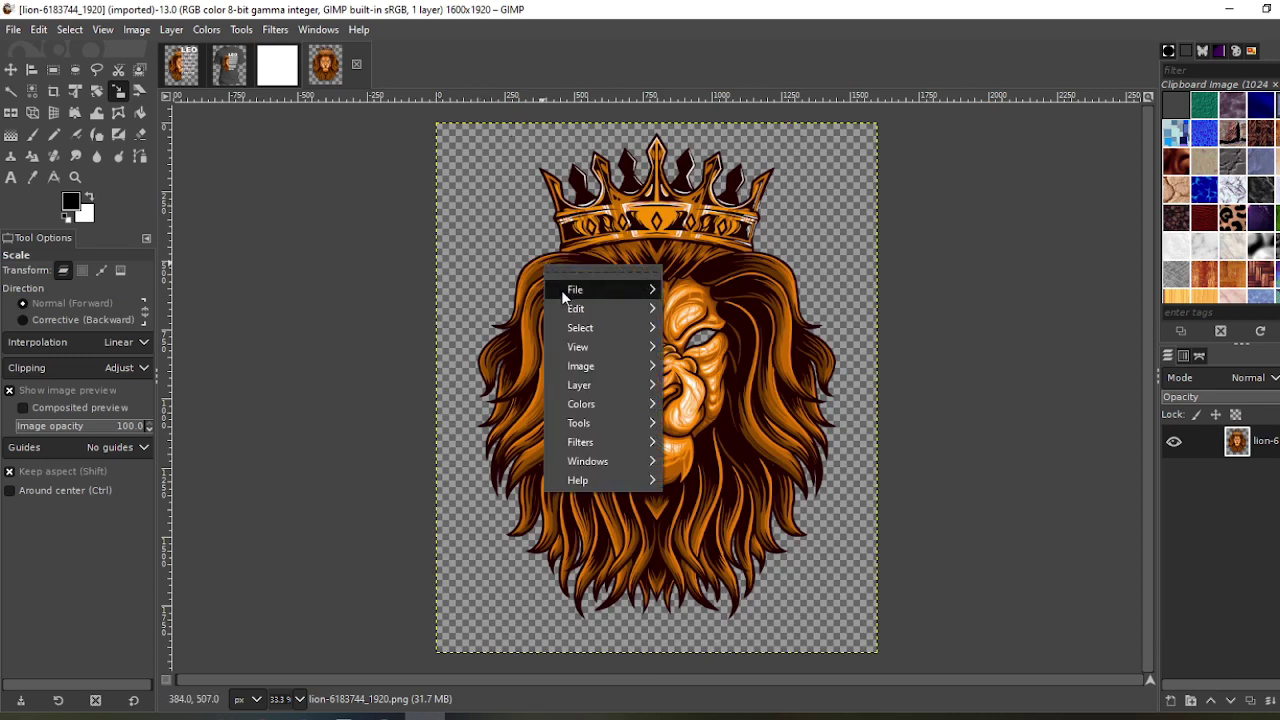
mouse_move(606, 306)
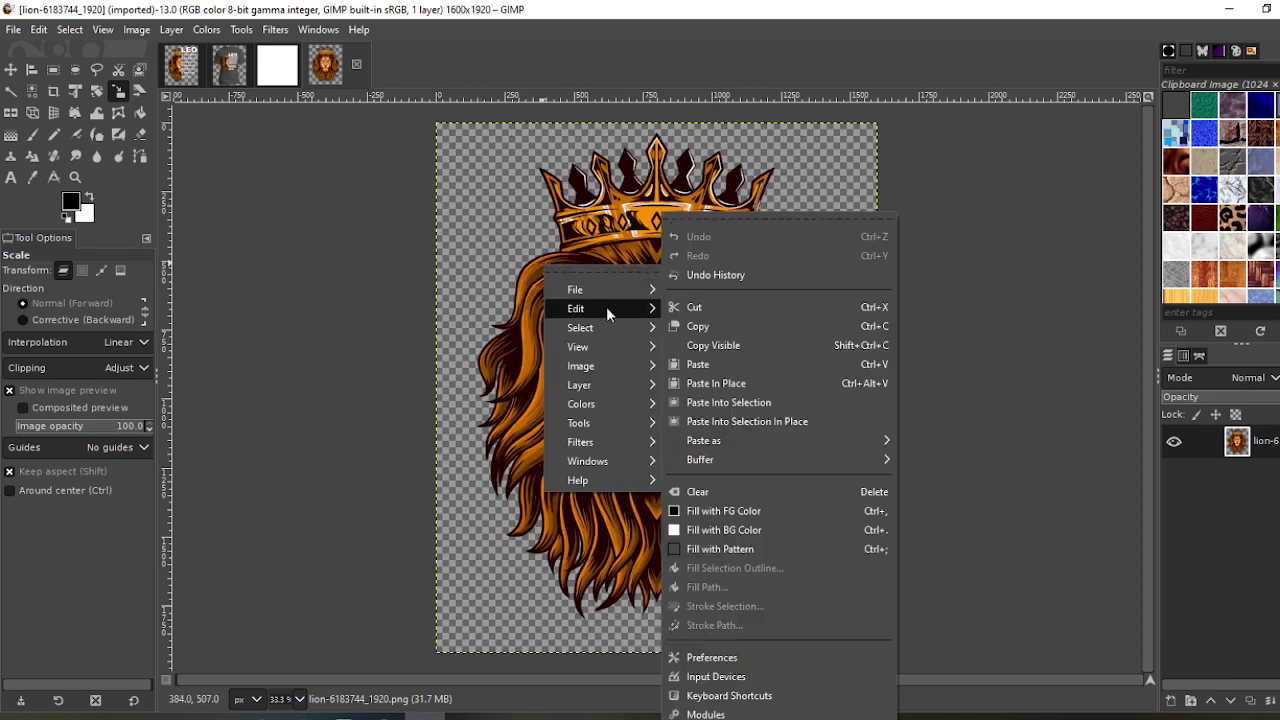
click(697, 330)
click(289, 79)
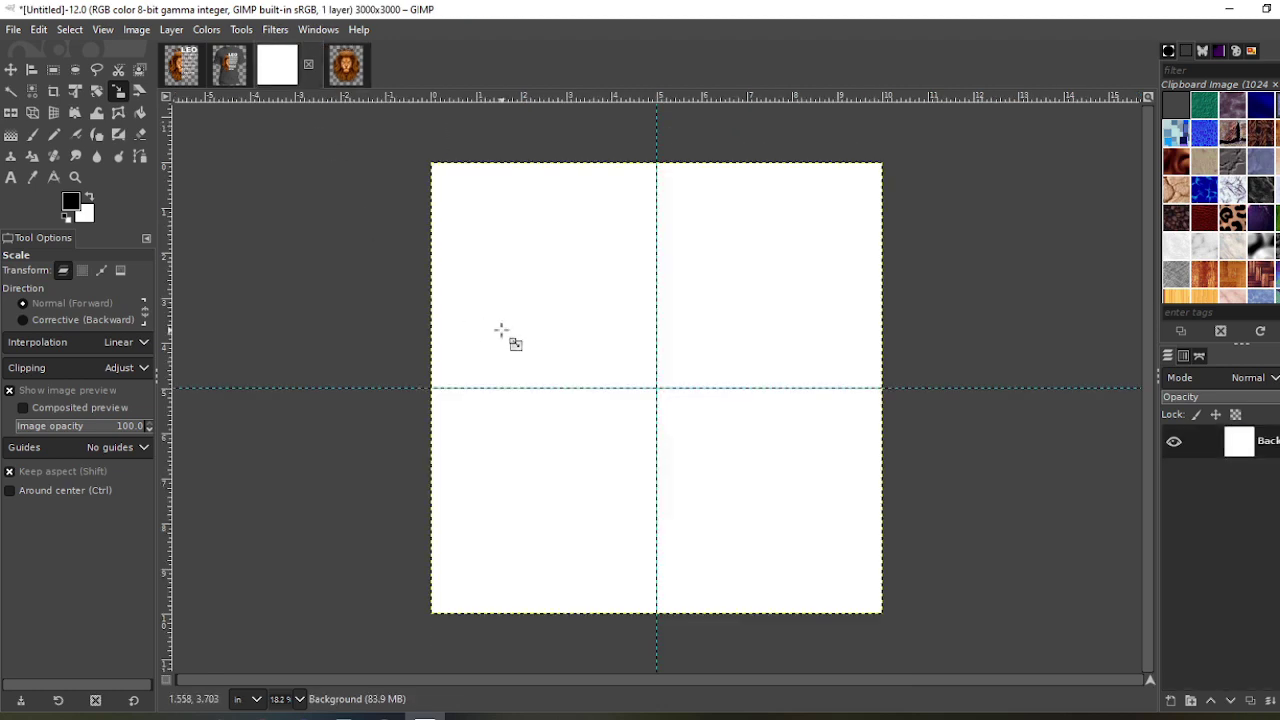
right_click(544, 328)
Paste the lion as a new layer and scale it up to nearly fill the canvas
mouse_move(575, 367)
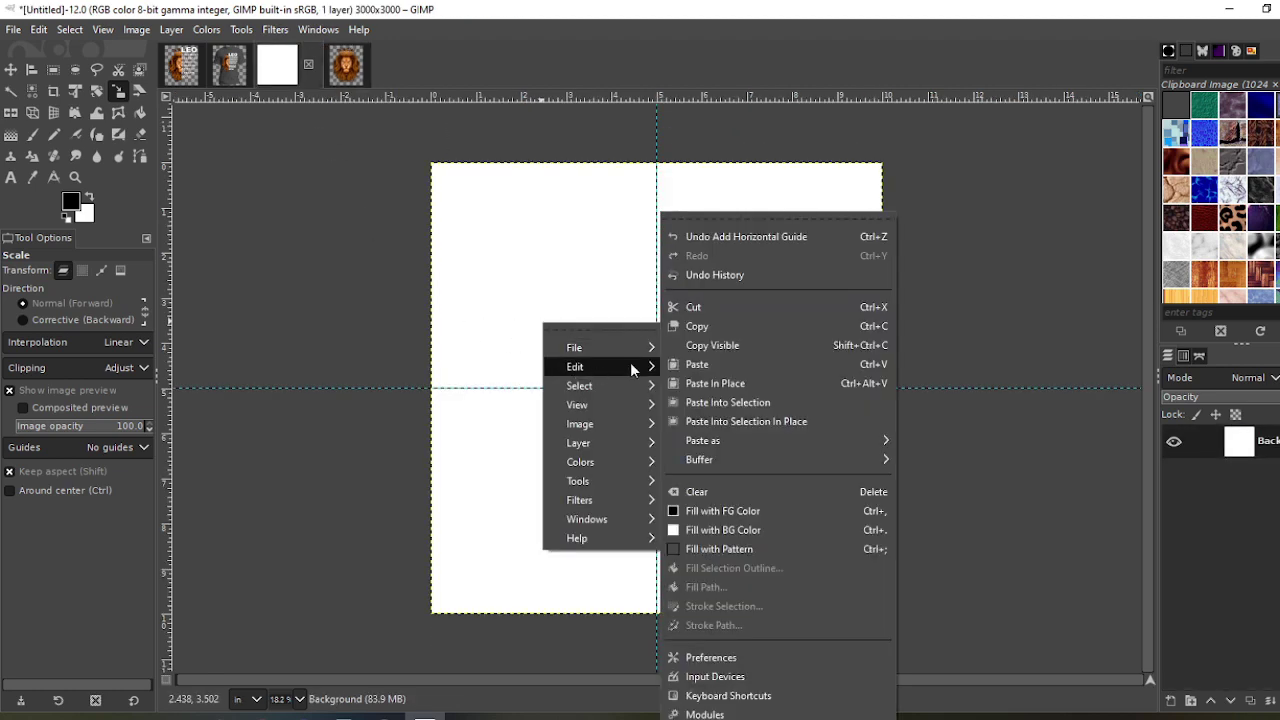
mouse_move(733, 440)
click(941, 453)
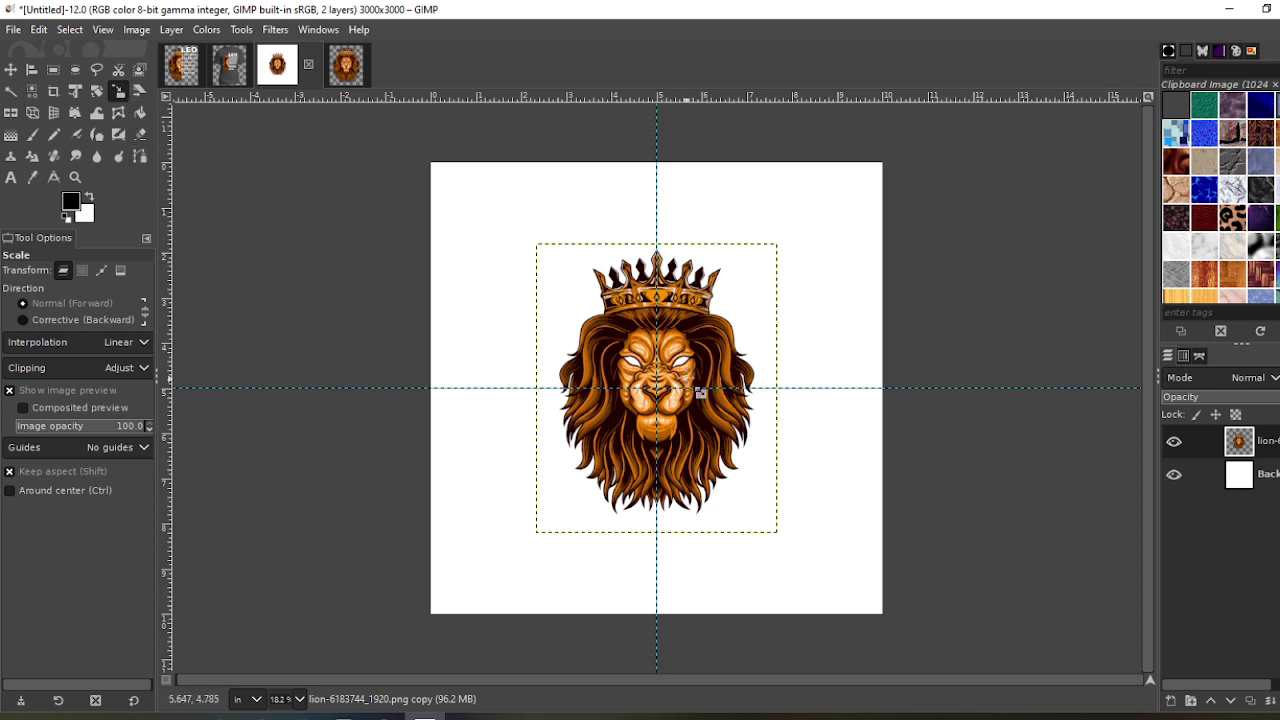
click(720, 437)
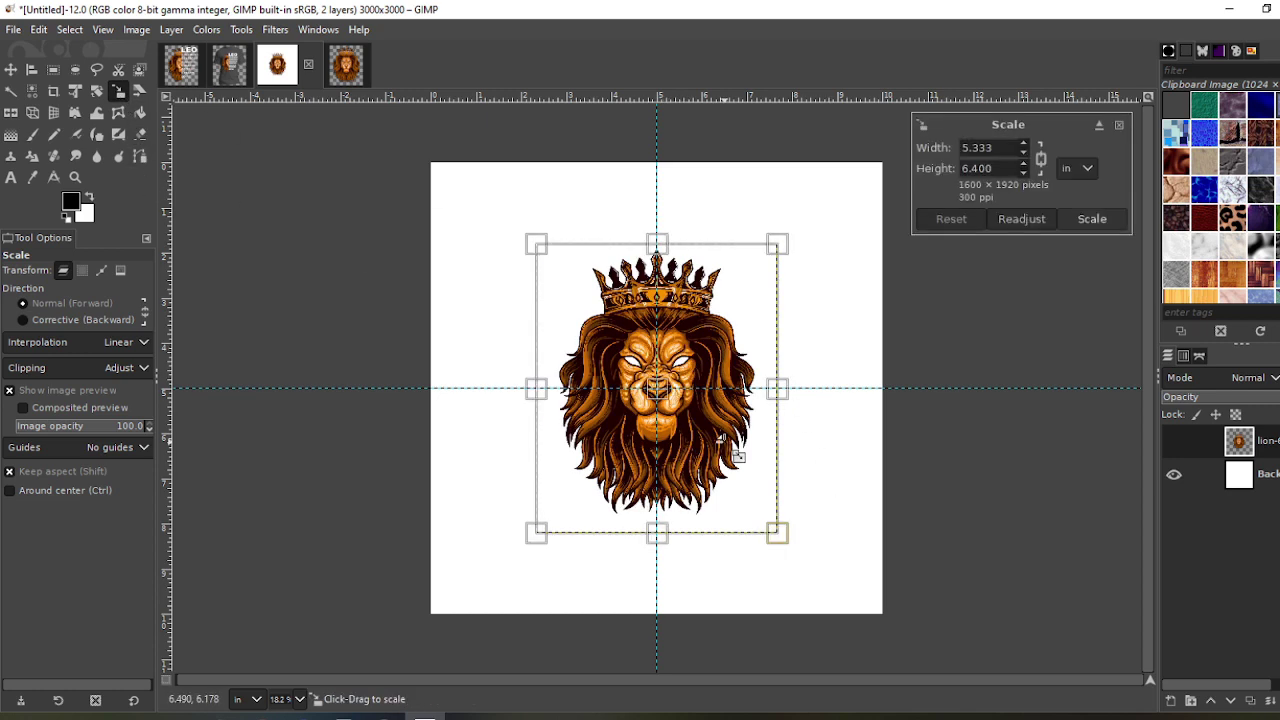
drag(806, 554, 894, 694)
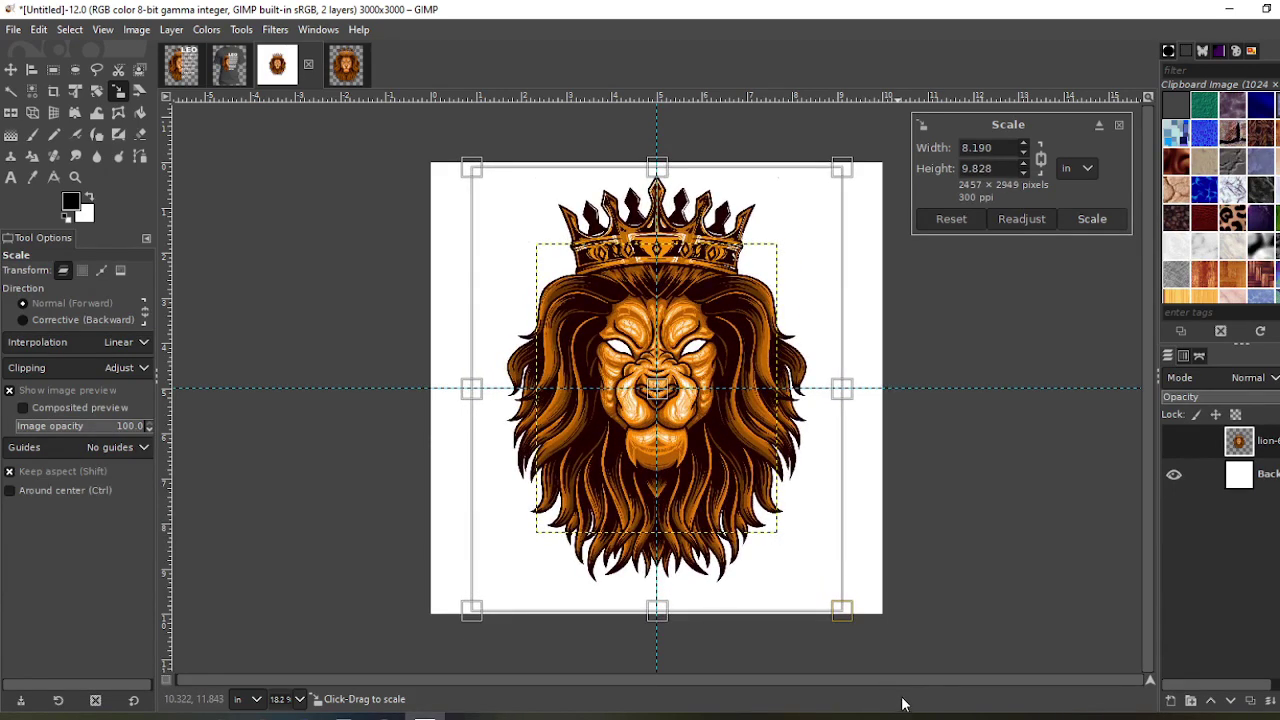
click(1103, 222)
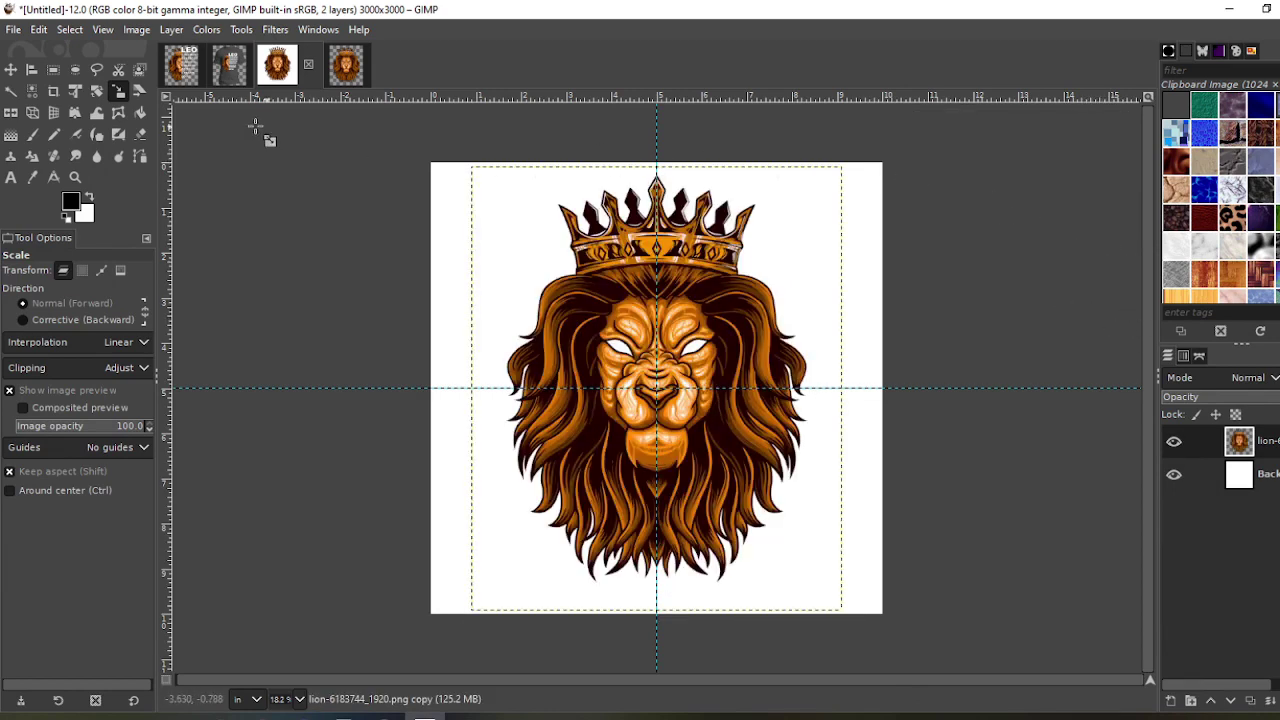
click(57, 72)
Select the lion's right half up to the vertical guide, erase it, then Select > None
drag(1031, 156, 658, 616)
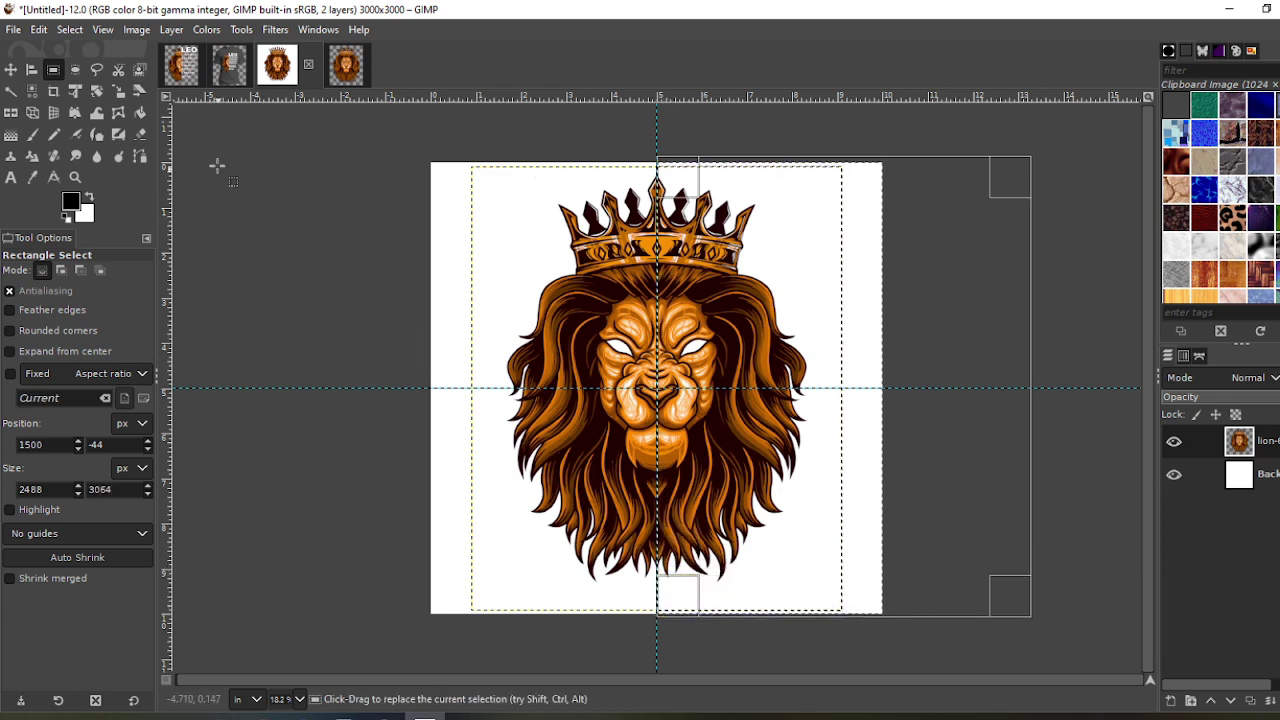
click(138, 135)
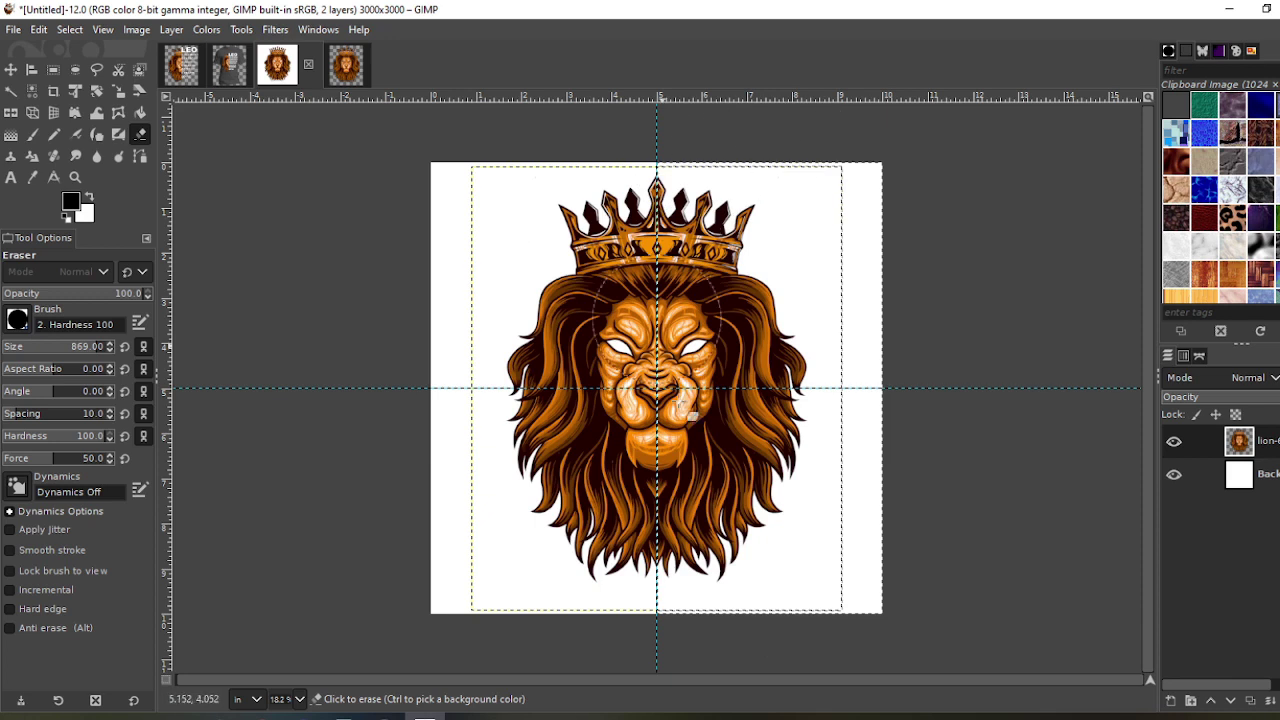
click(673, 258)
mouse_move(673, 258)
mouse_down()
mouse_move(663, 587)
mouse_move(713, 604)
mouse_move(820, 585)
mouse_move(869, 494)
mouse_move(801, 157)
mouse_move(770, 165)
mouse_move(753, 318)
mouse_move(753, 469)
mouse_move(817, 434)
mouse_up()
mouse_move(735, 160)
mouse_down()
mouse_move(709, 609)
mouse_move(449, 618)
mouse_up()
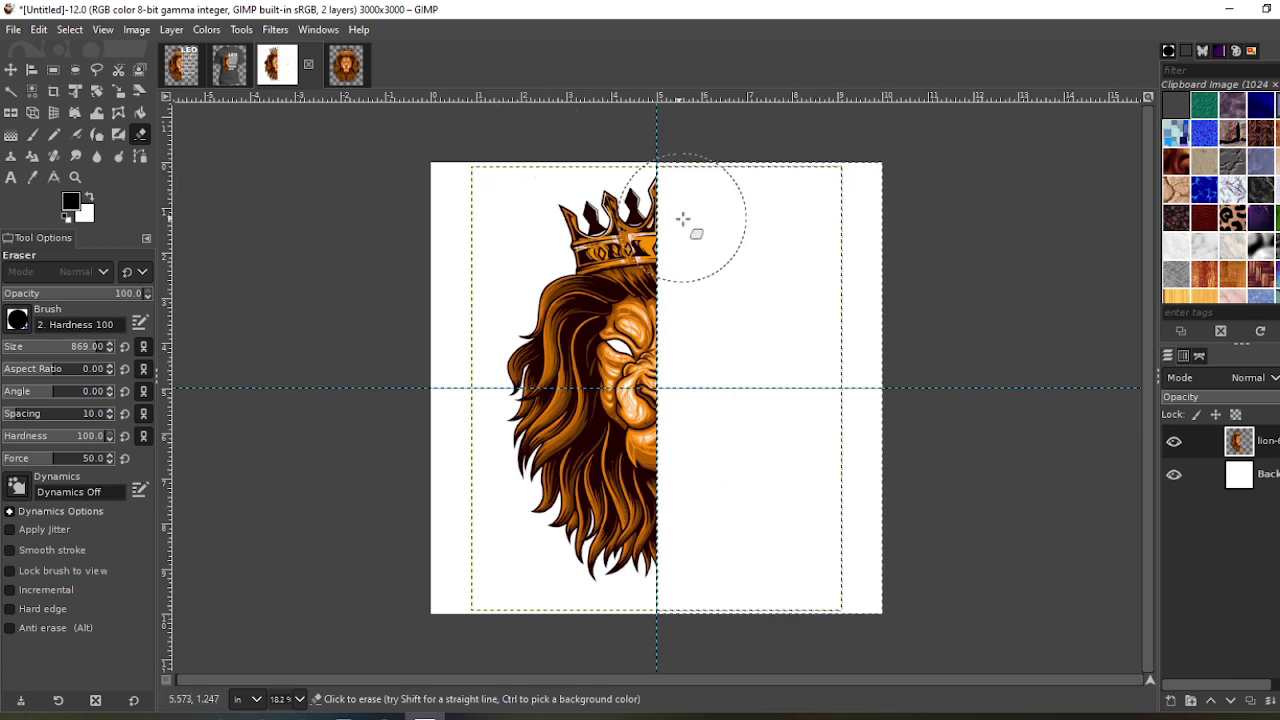
click(69, 29)
click(90, 77)
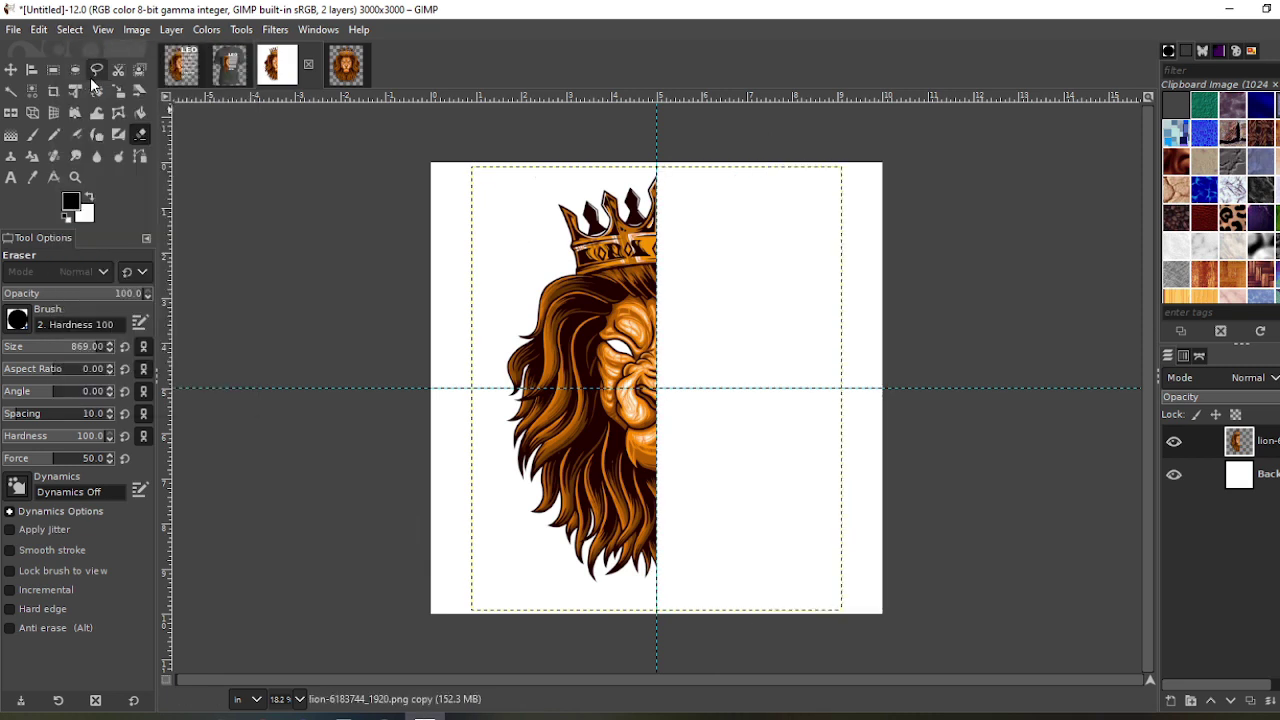
Apply Layer to Image Size to the lion layer, hide the Background layer, and make white the foreground colour
right_click(1227, 447)
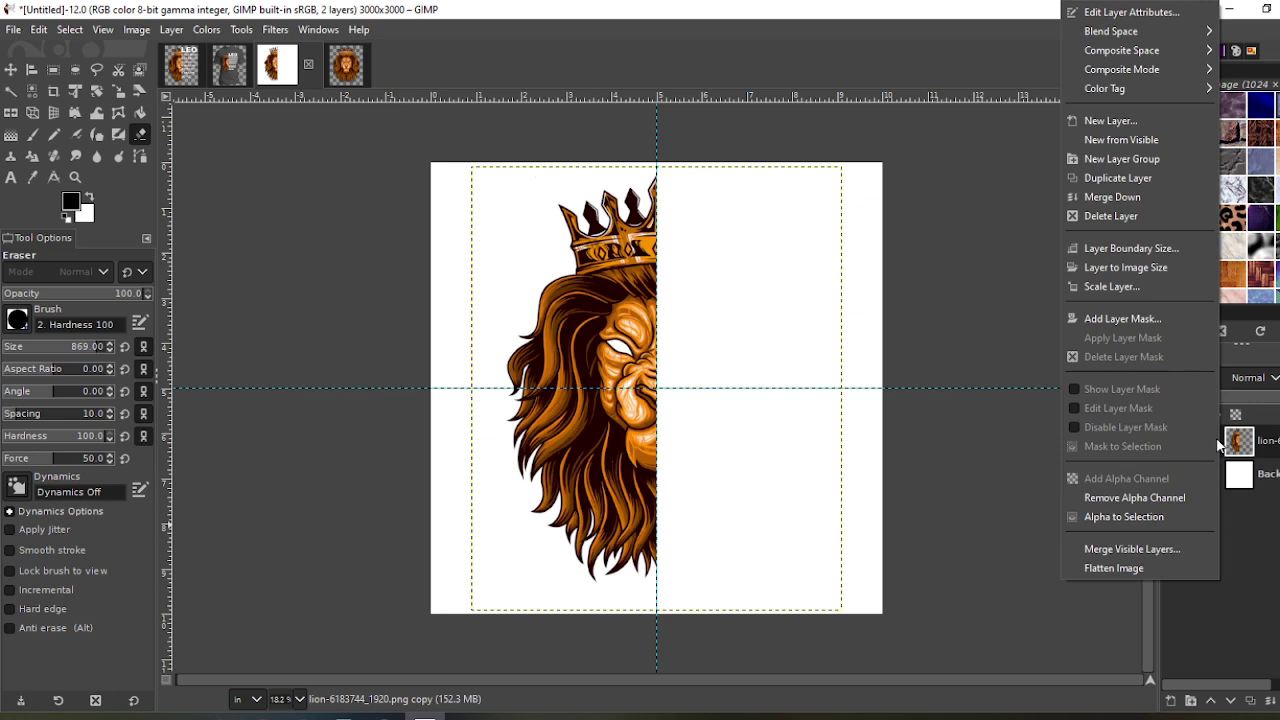
click(1155, 269)
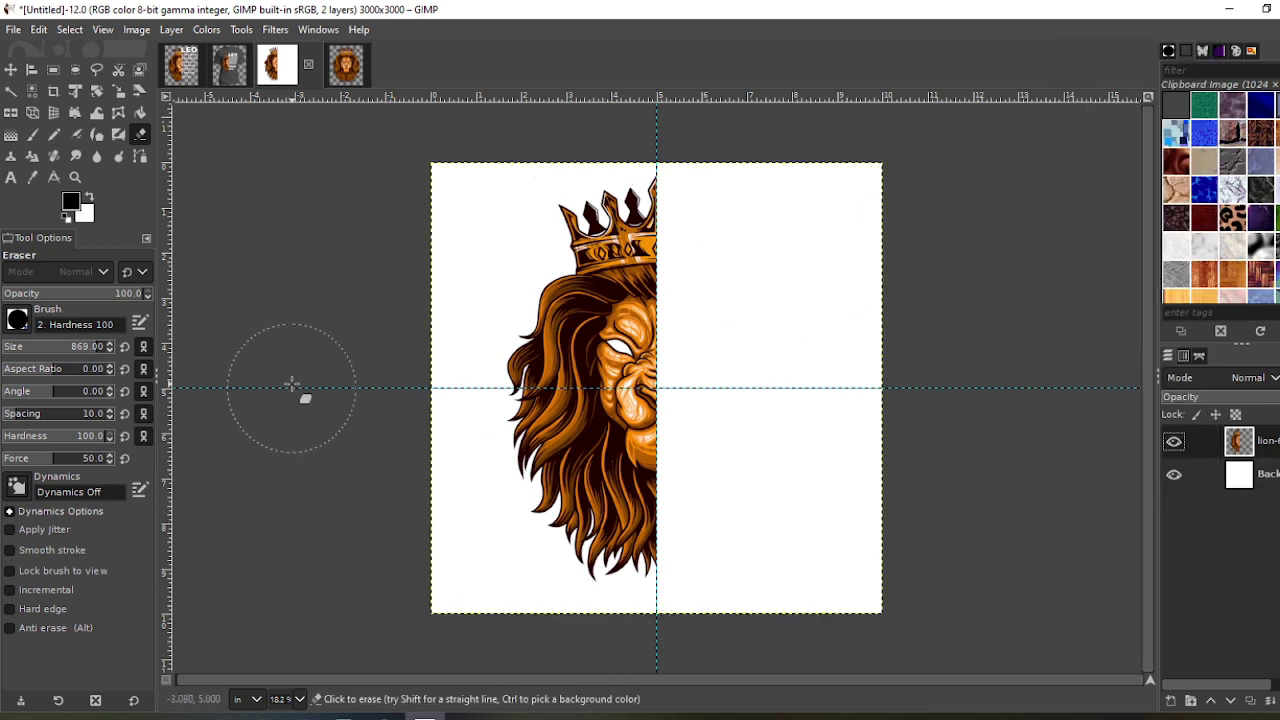
click(11, 178)
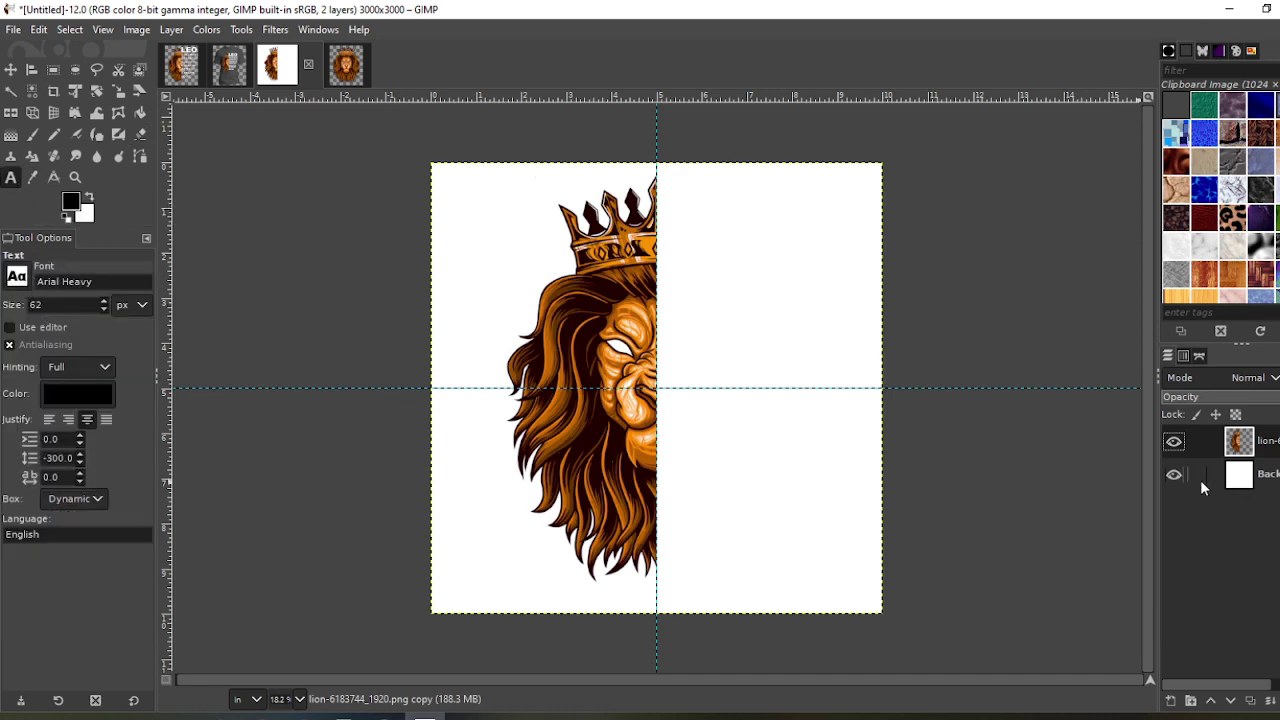
click(1173, 475)
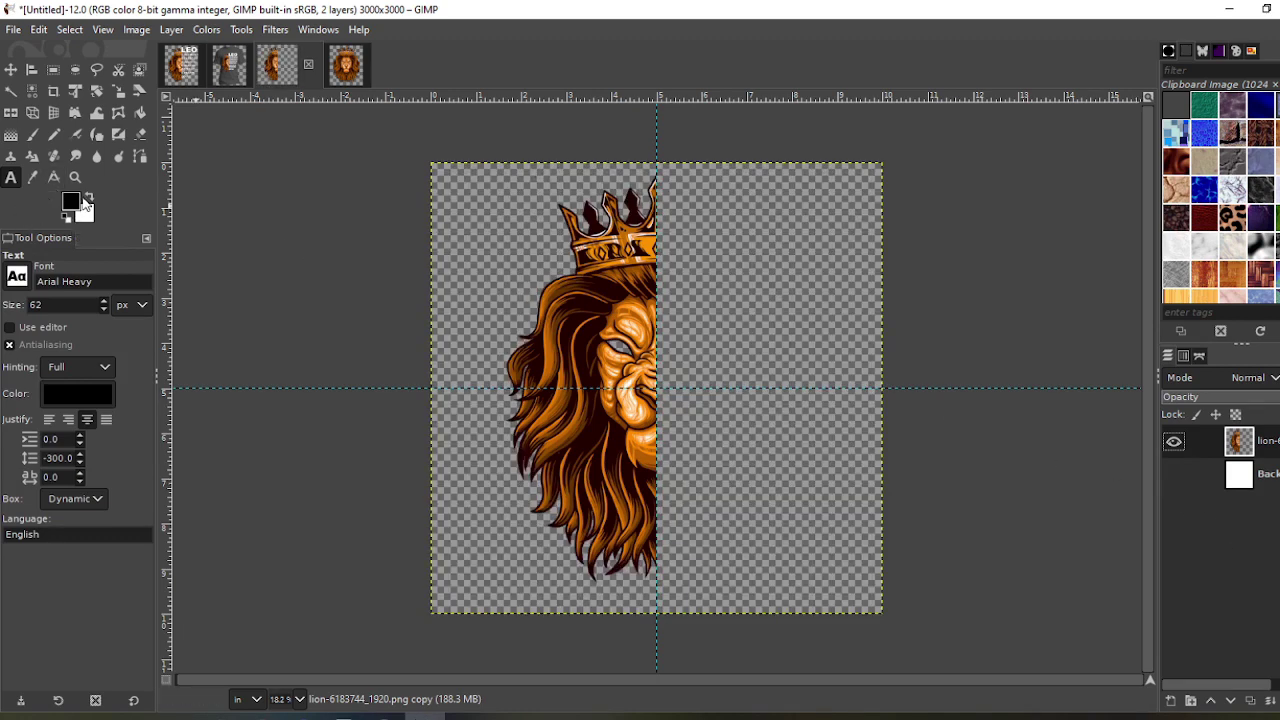
click(89, 198)
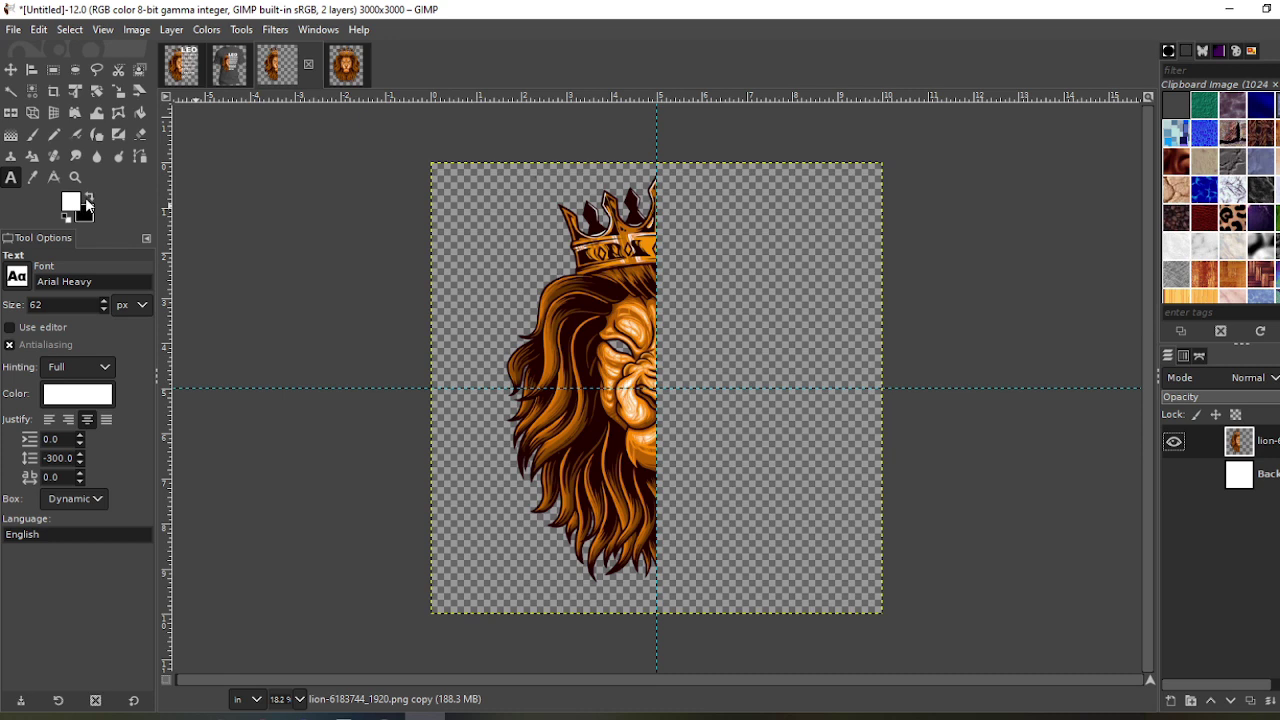
Type LEO in a text box right of the crown, enlarge it, and move it up beside the crown
click(701, 207)
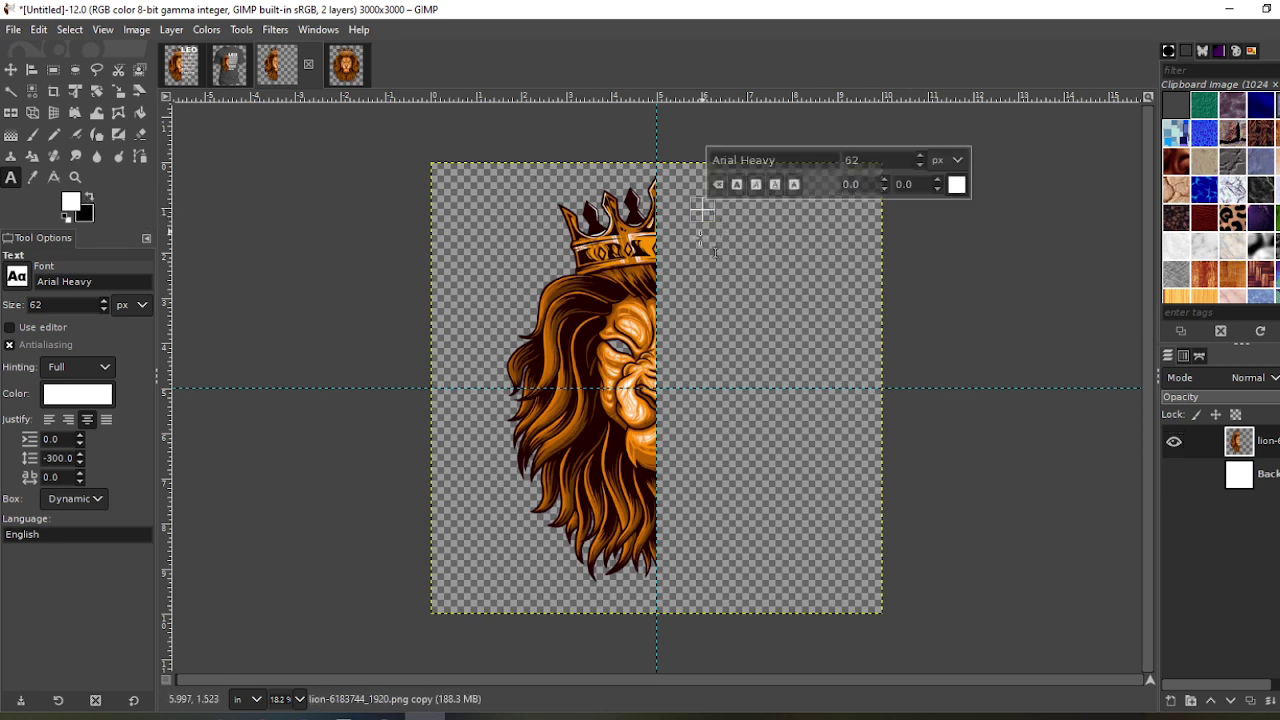
text(LEO)
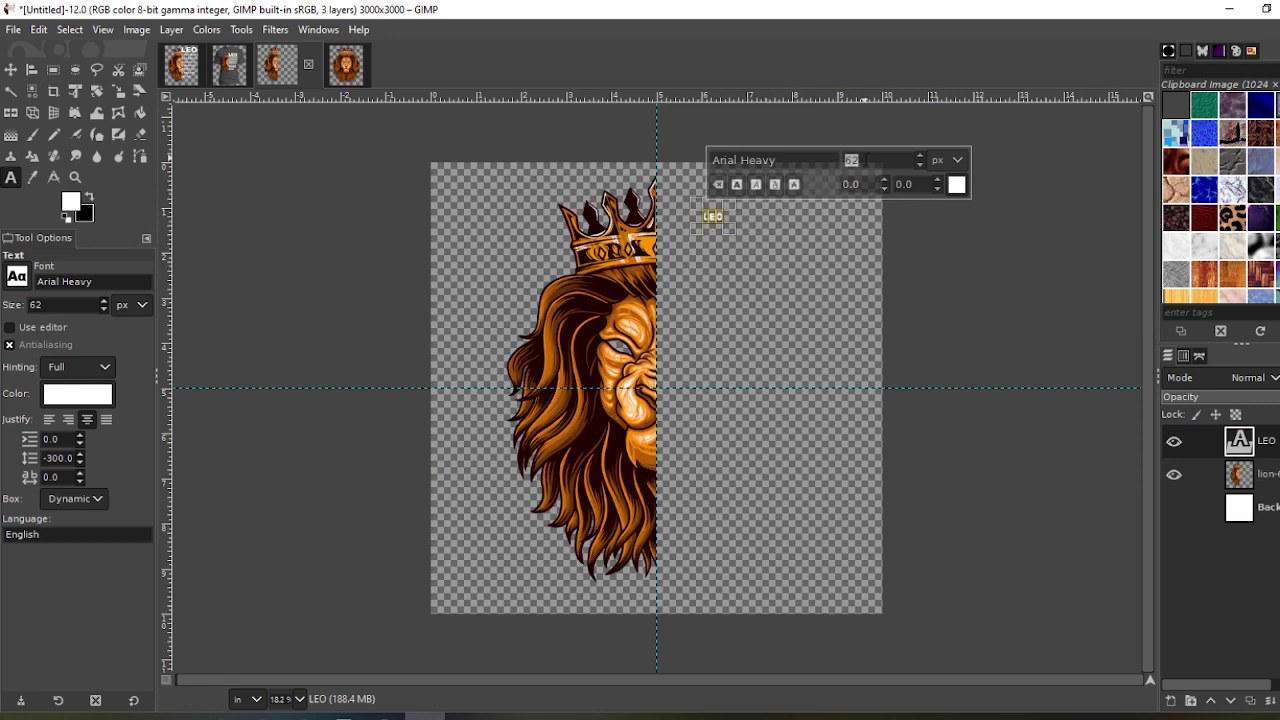
key(Return)
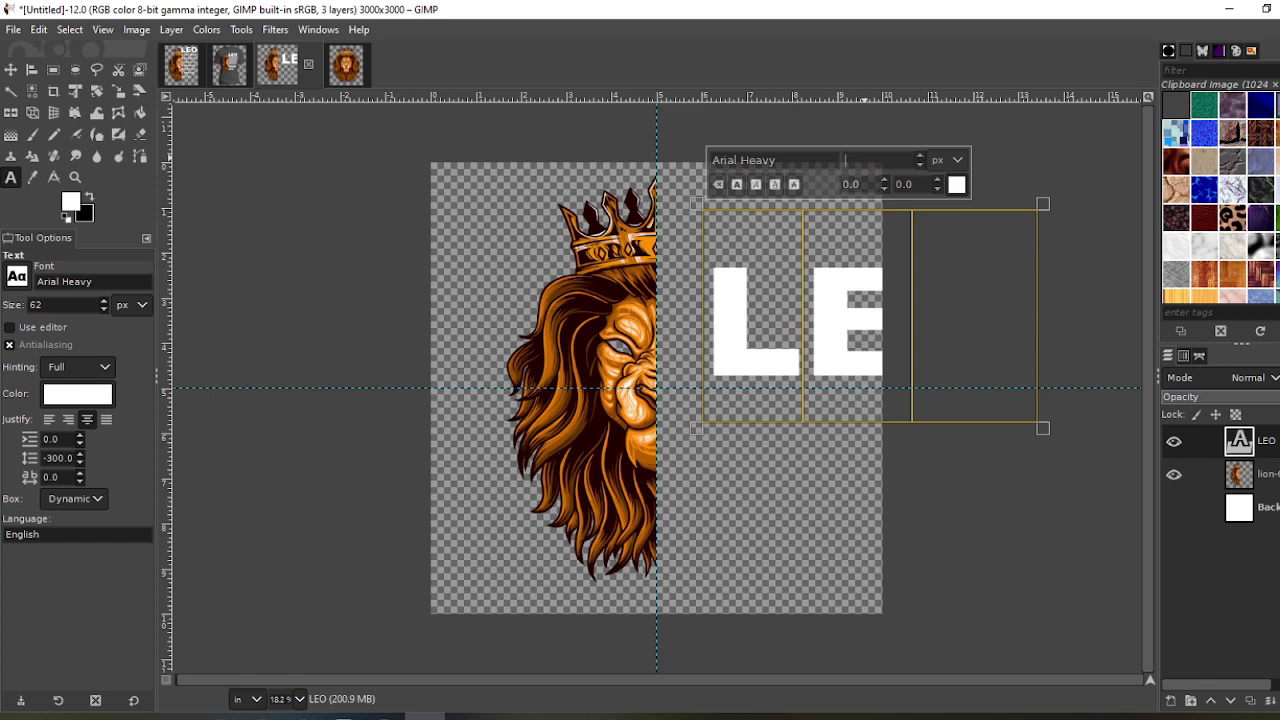
key(Return)
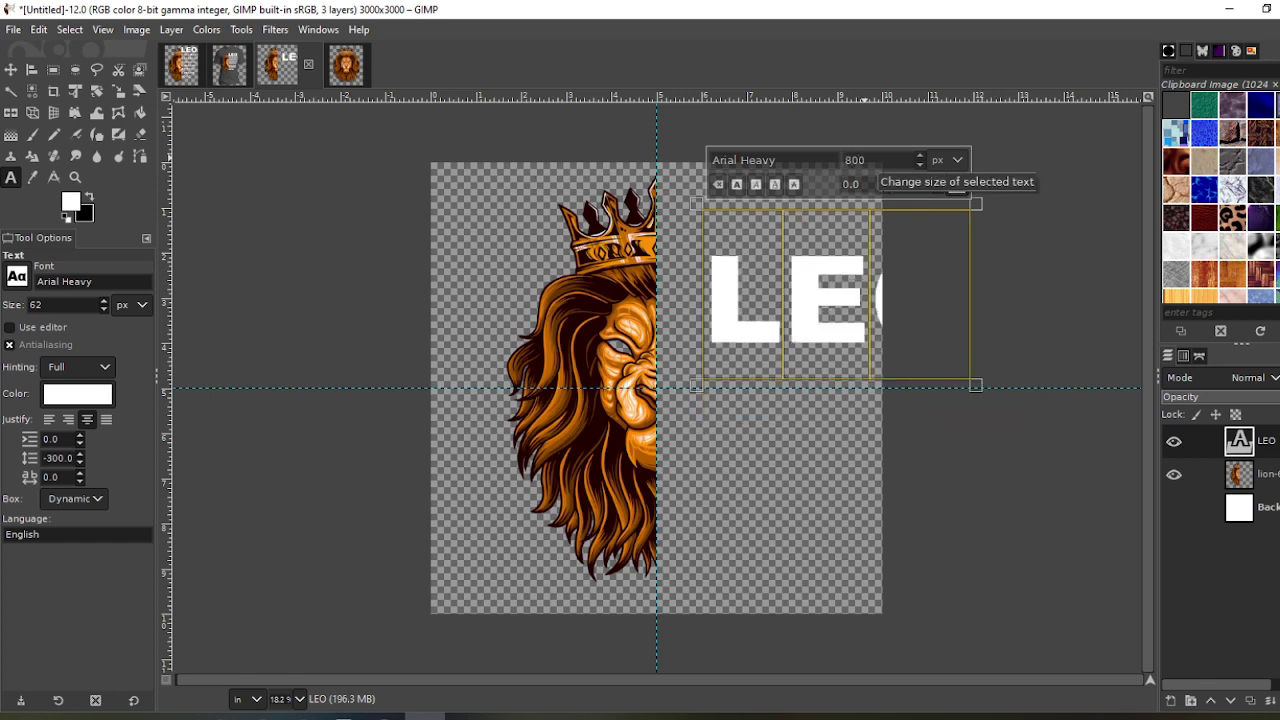
click(11, 69)
drag(810, 327, 760, 261)
Reopen the LEO text, zoom out to 12.5%, and correct its font size
click(11, 177)
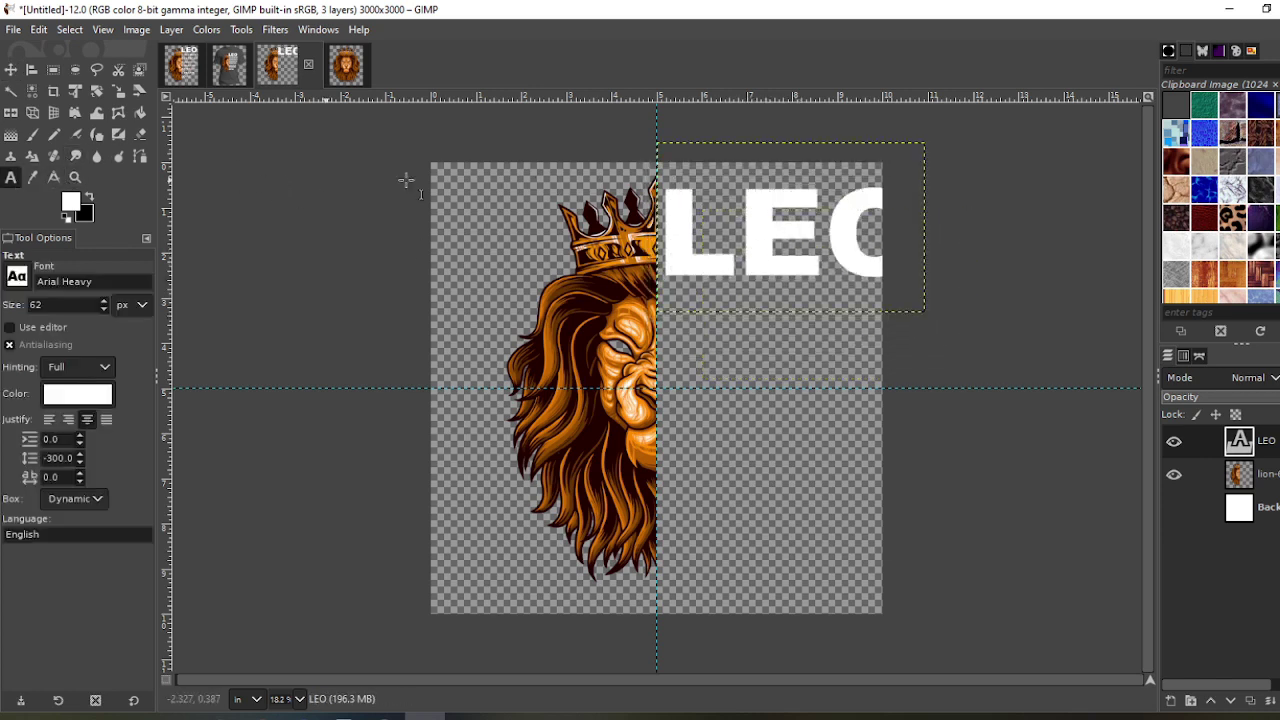
click(751, 267)
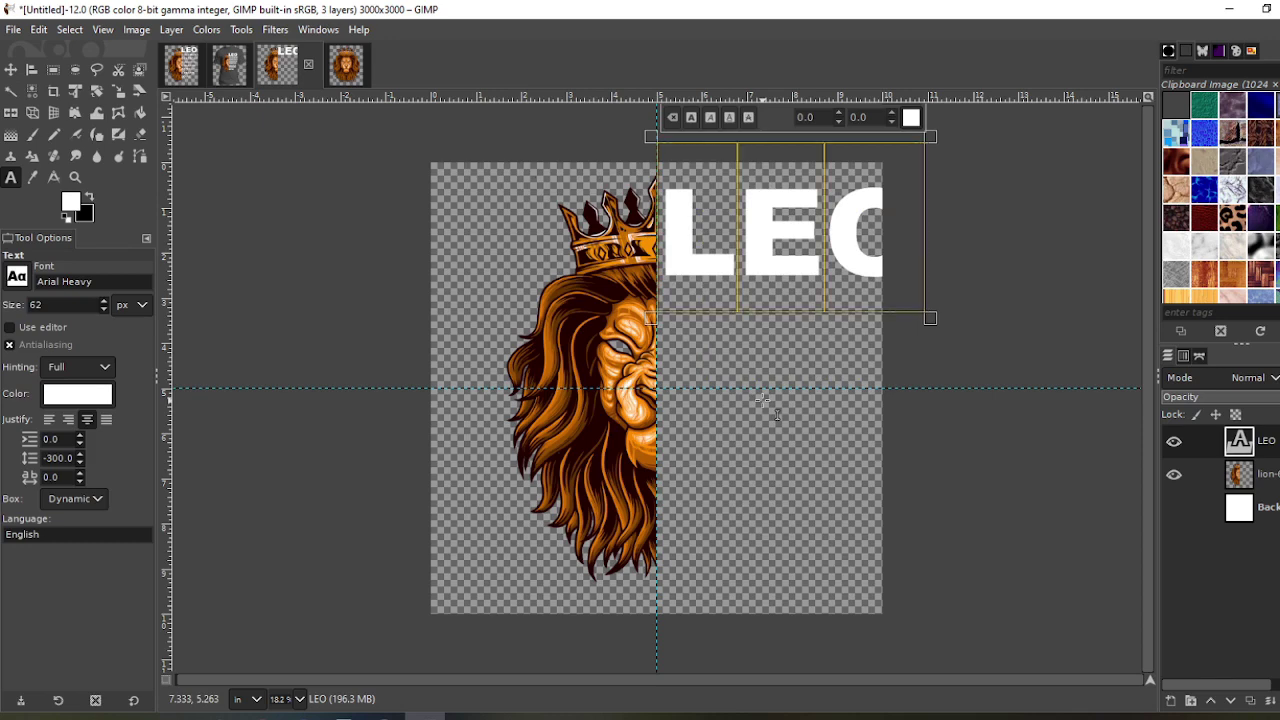
click(297, 699)
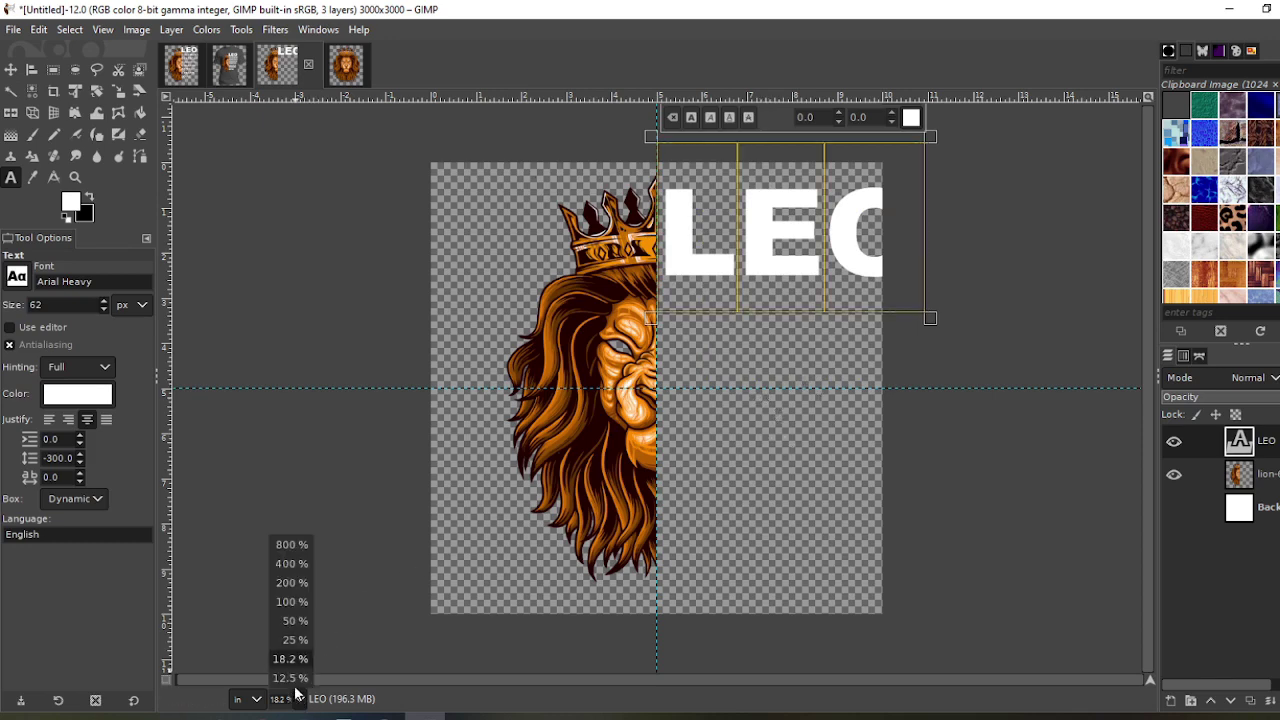
click(290, 680)
text(500)
key(BackSpace)
key(BackSpace)
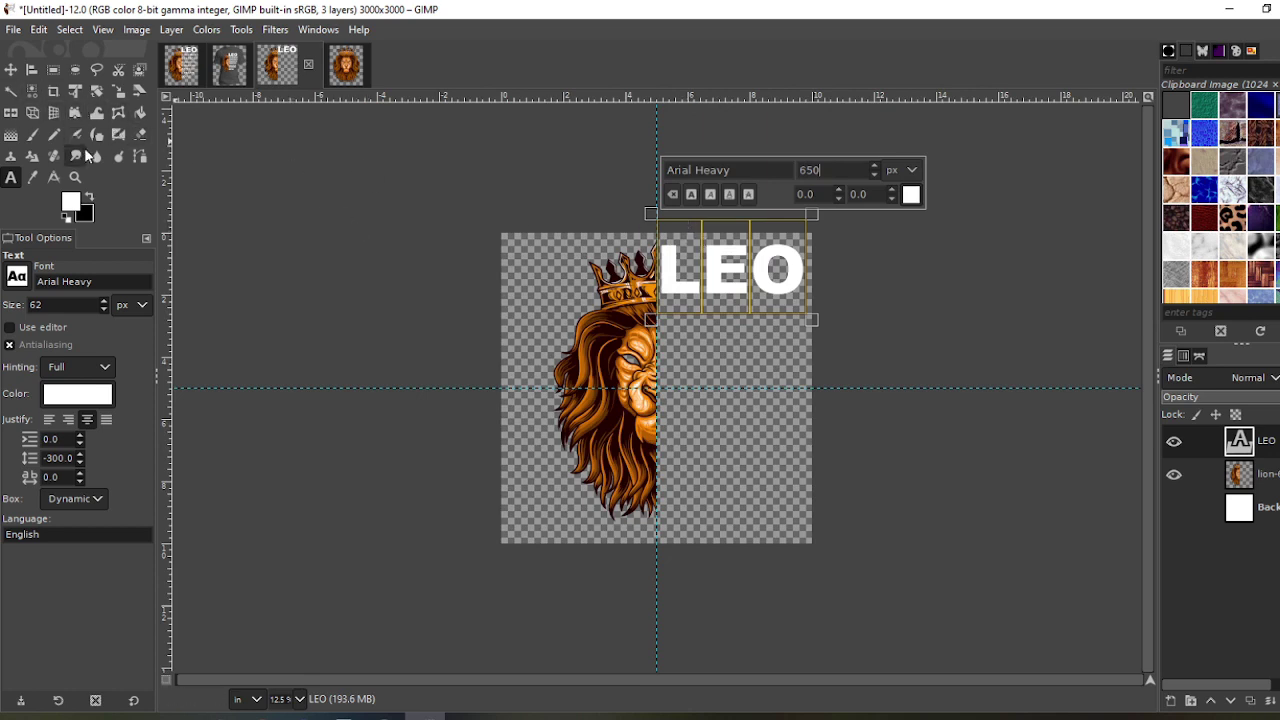
click(11, 70)
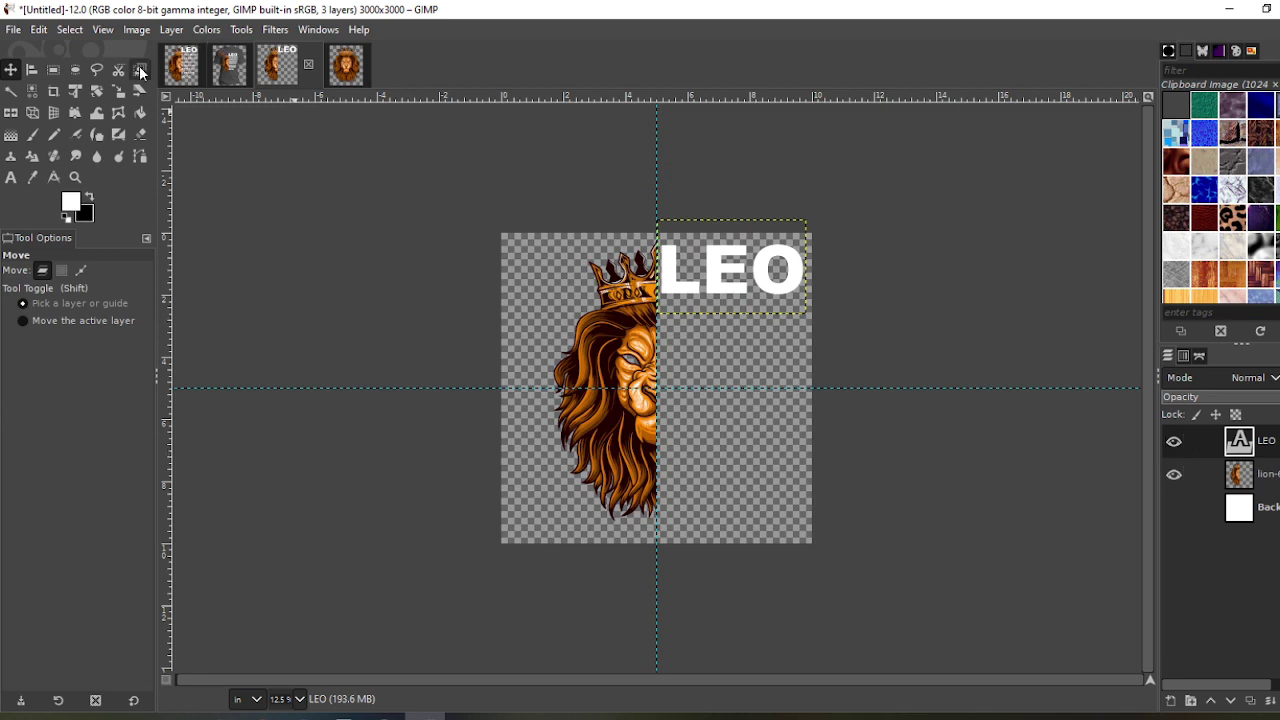
Crop the LEO layer to content, zoom to 18.2%, and snap LEO against the vertical guide
click(171, 29)
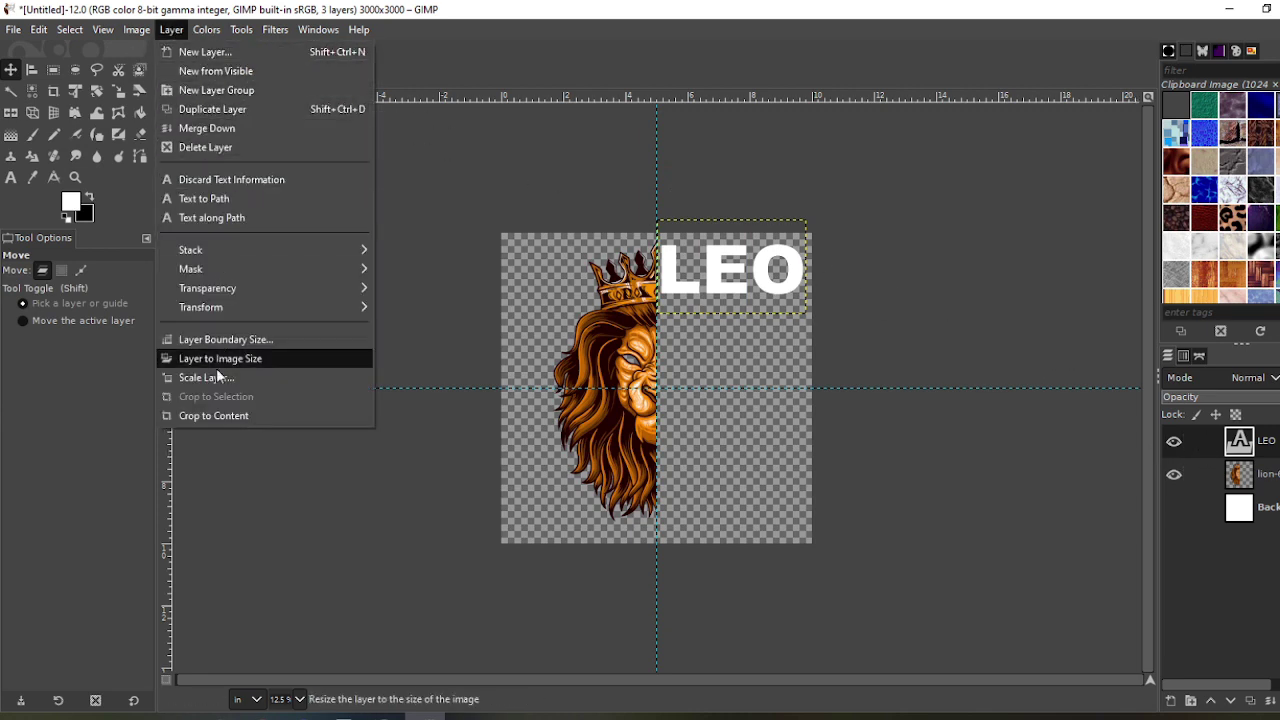
click(209, 414)
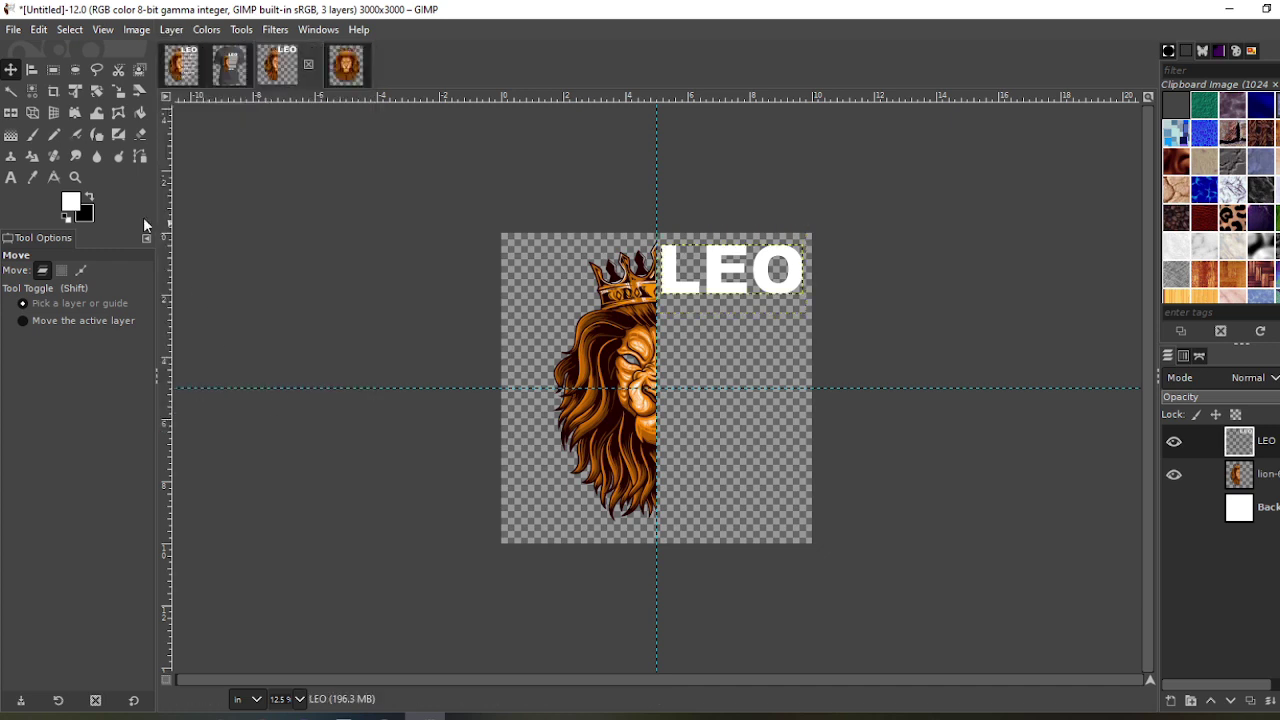
click(298, 699)
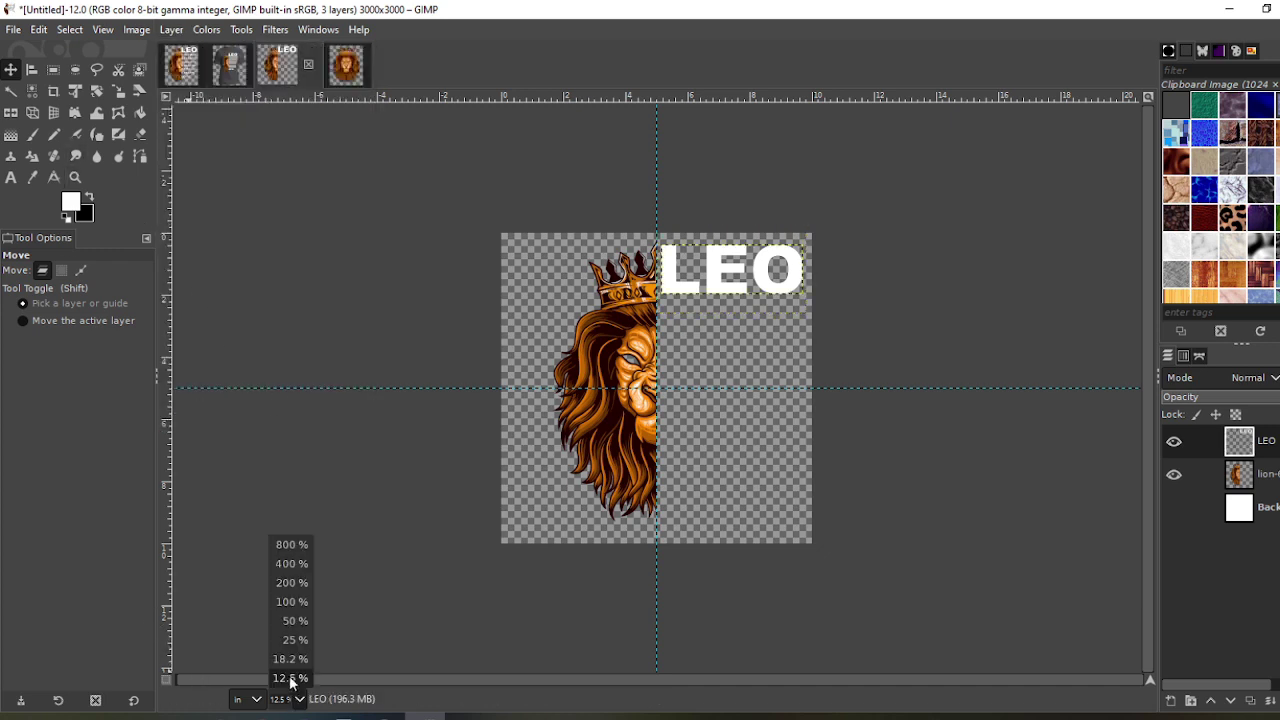
click(286, 660)
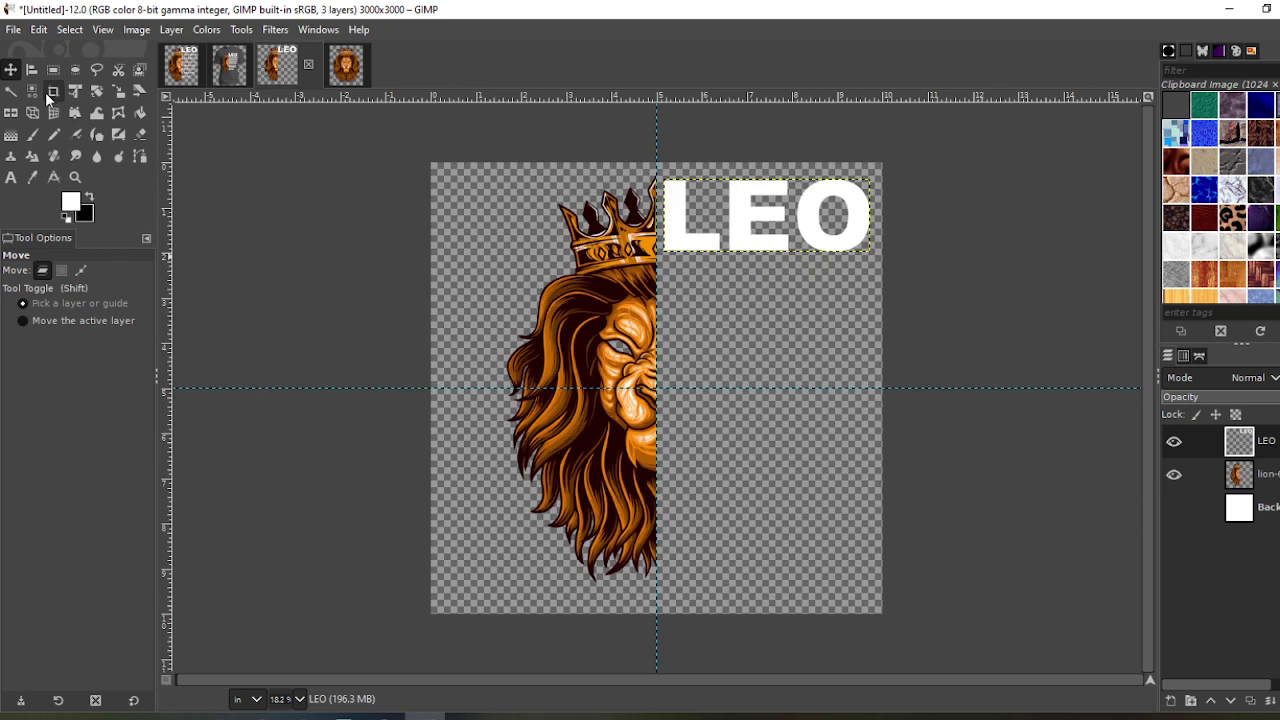
drag(769, 229, 758, 227)
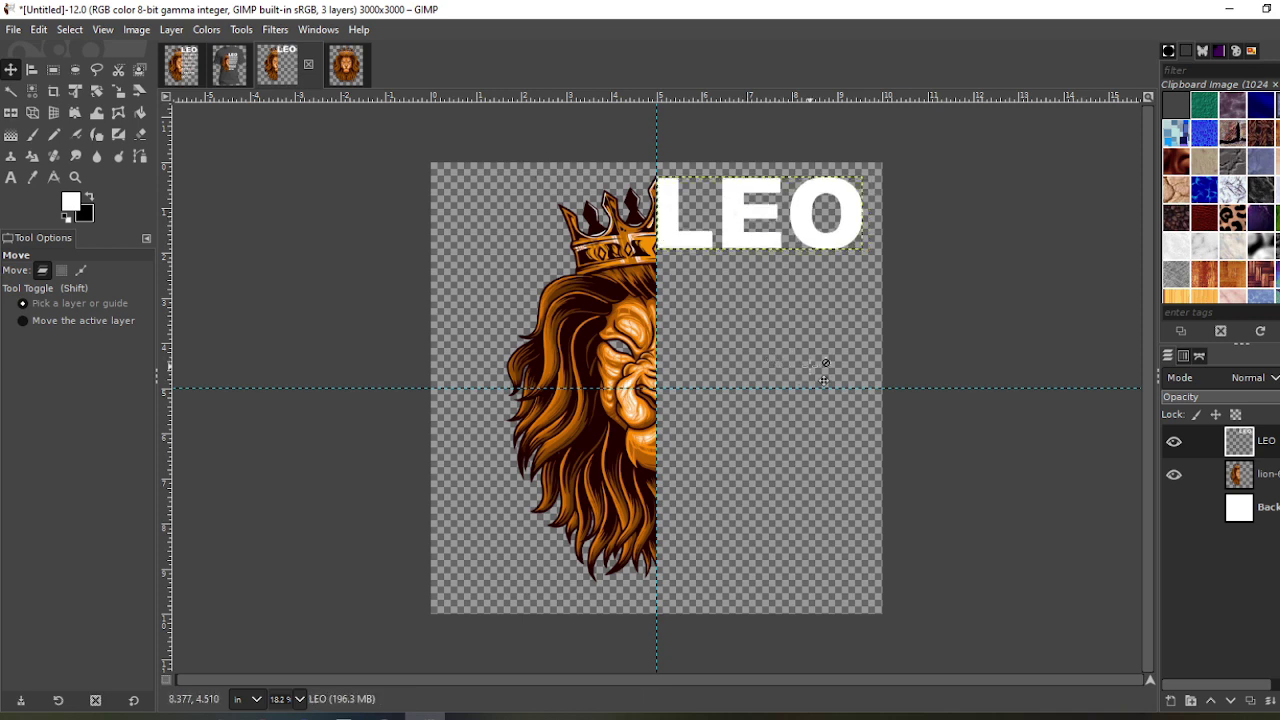
click(11, 177)
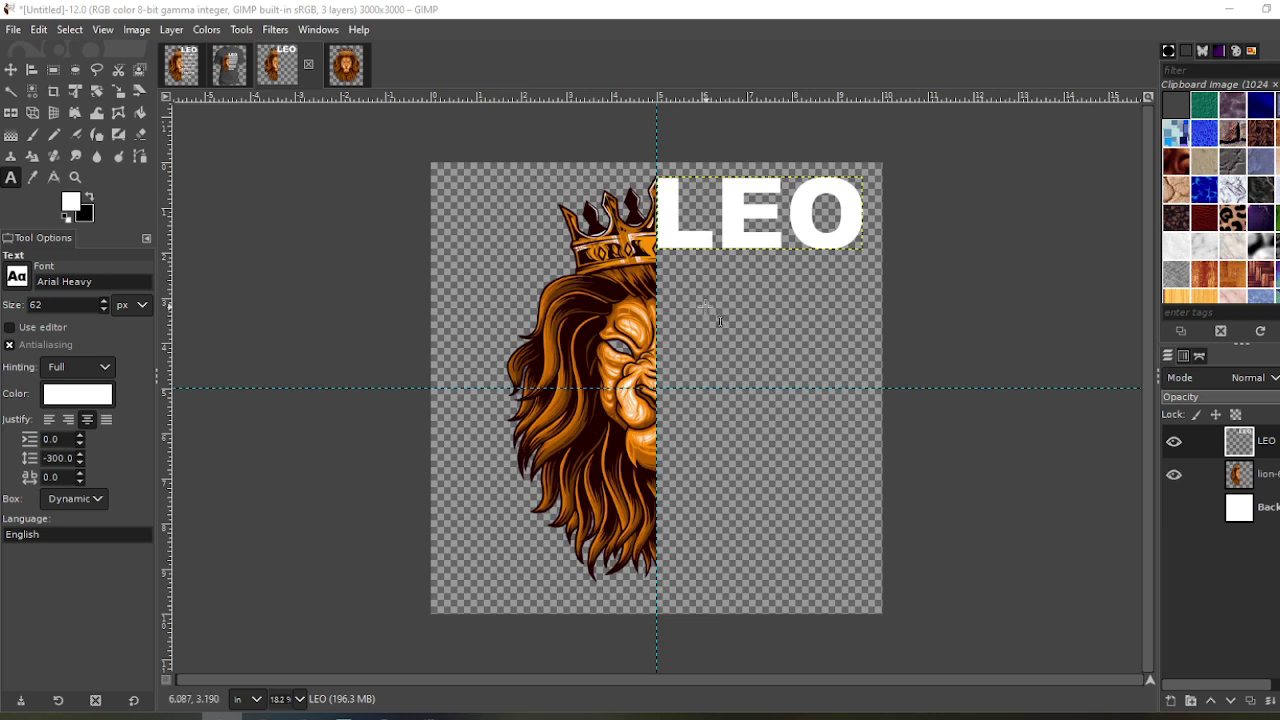
Paste CONFIDENT into a new text box below LEO, size it 250 px, and move it under LEO
click(692, 294)
key(ctrl+v)
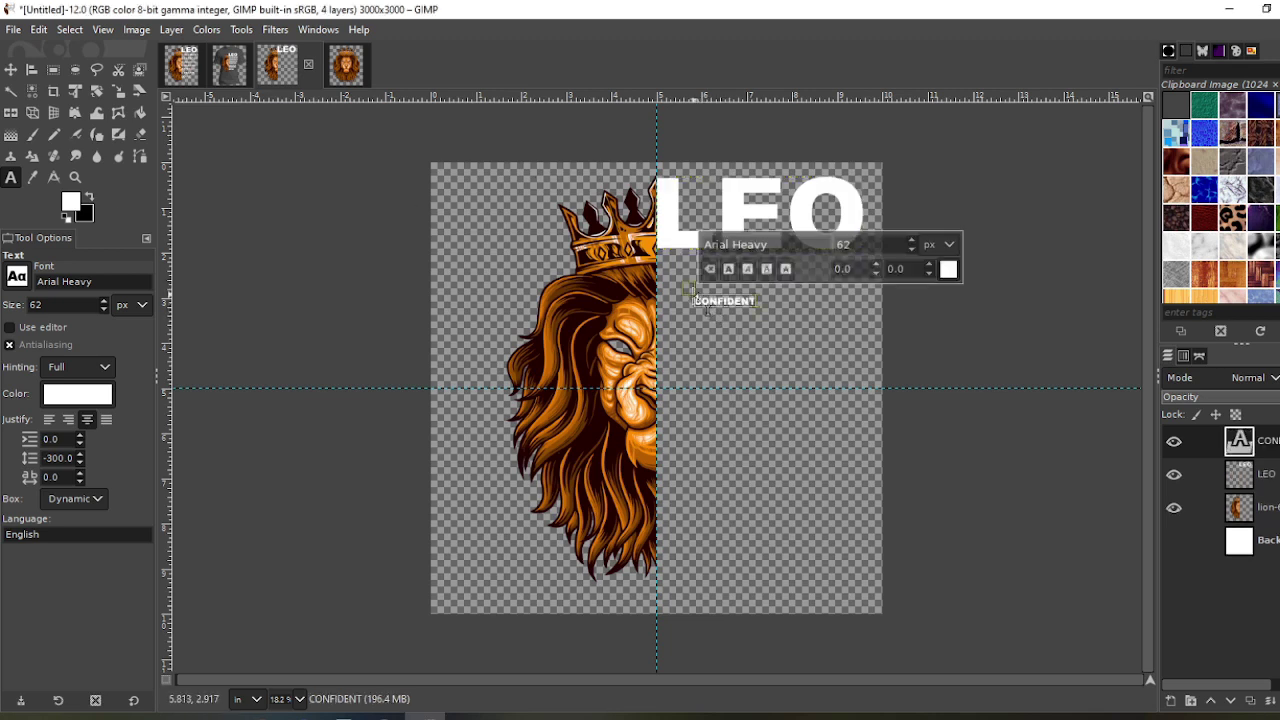
key(ctrl+a)
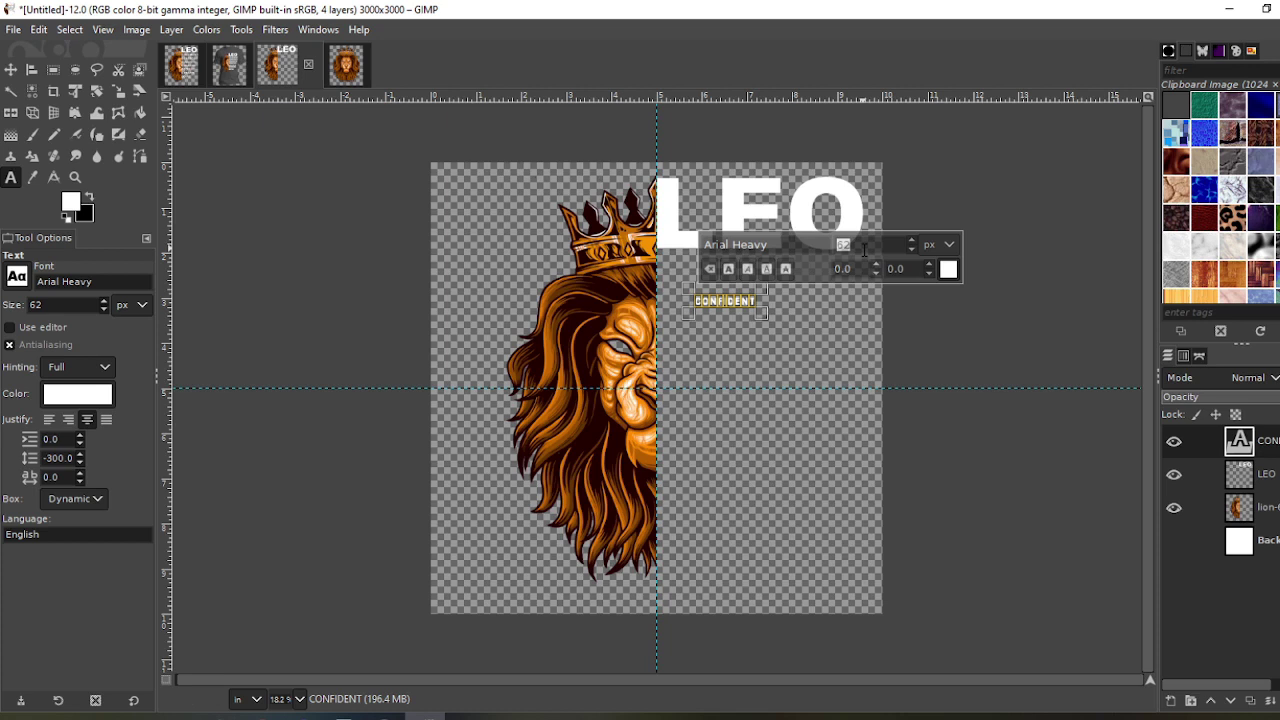
text(250)
key(Return)
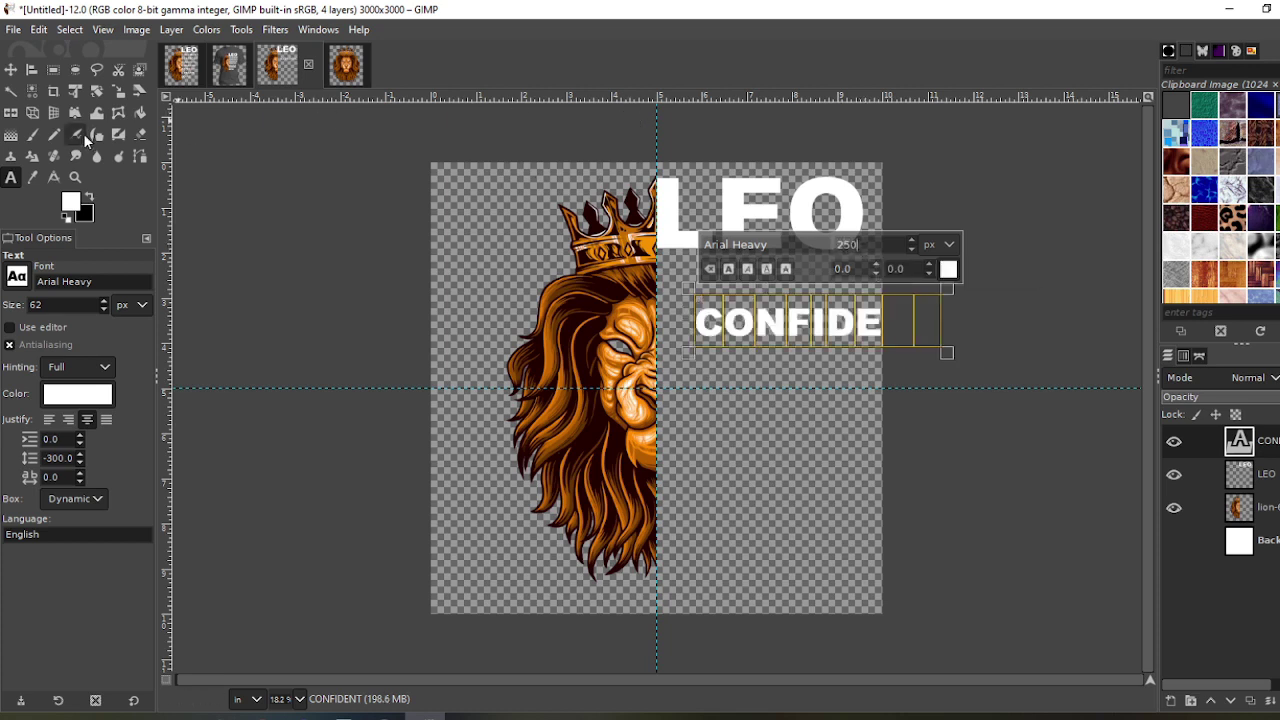
click(11, 69)
drag(747, 341, 710, 301)
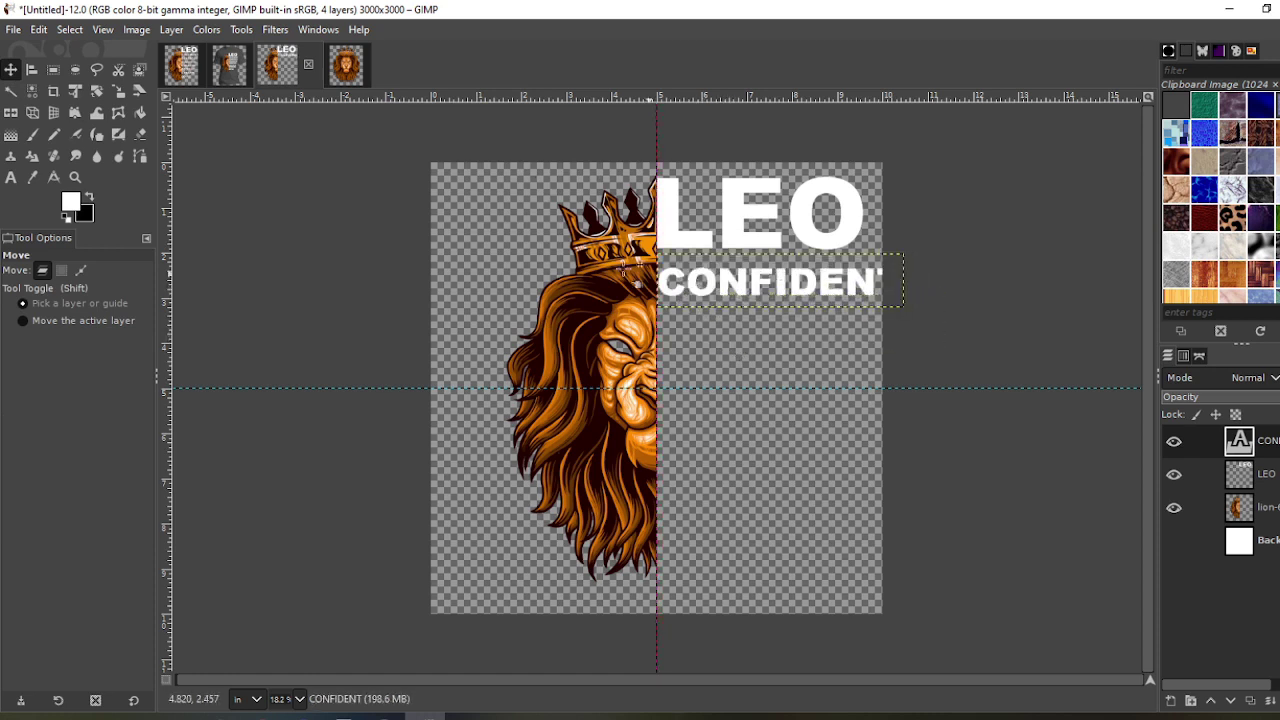
Reduce CONFIDENT to 200 px and nudge it up just under LEO
click(11, 177)
click(818, 285)
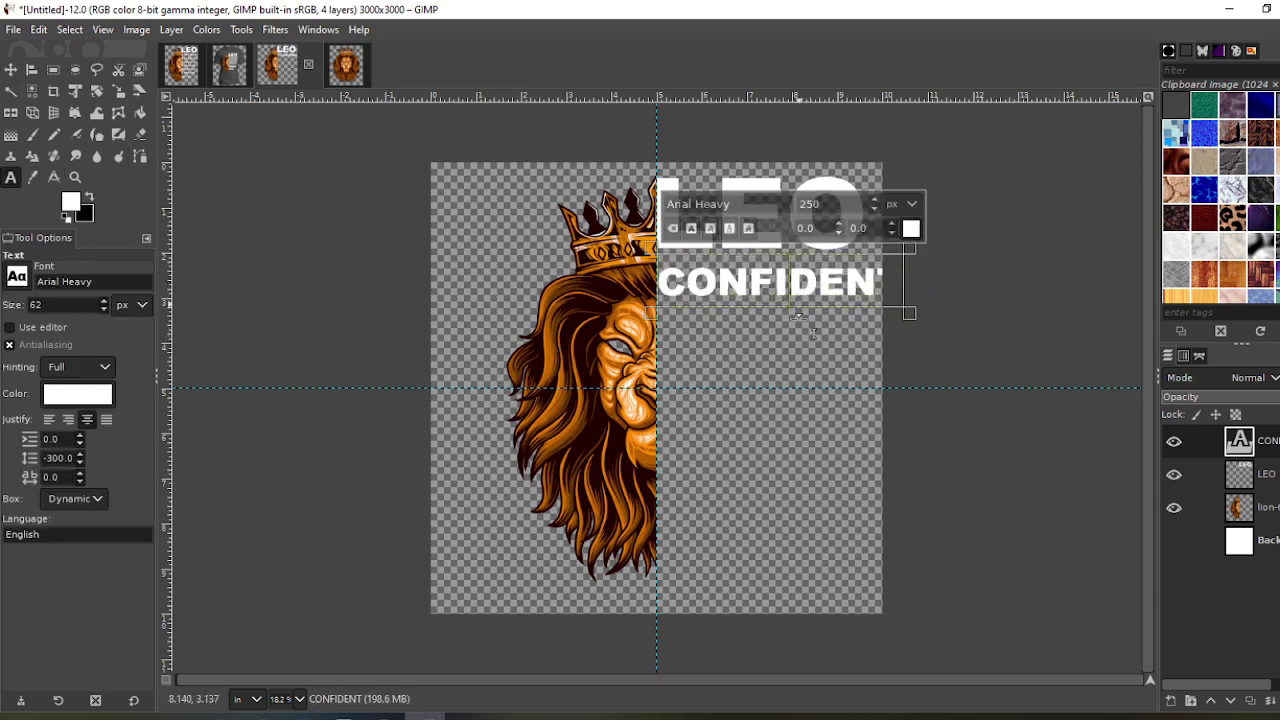
key(ctrl+a)
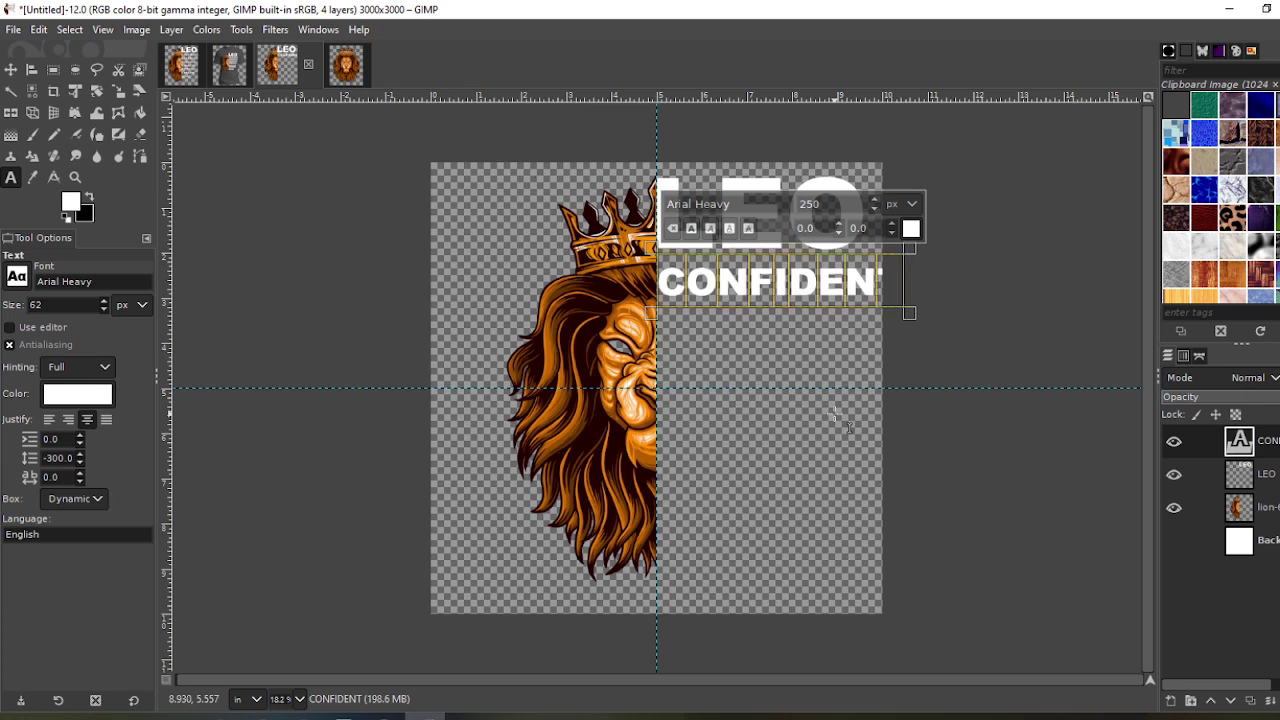
text(2)
key(ctrl+z)
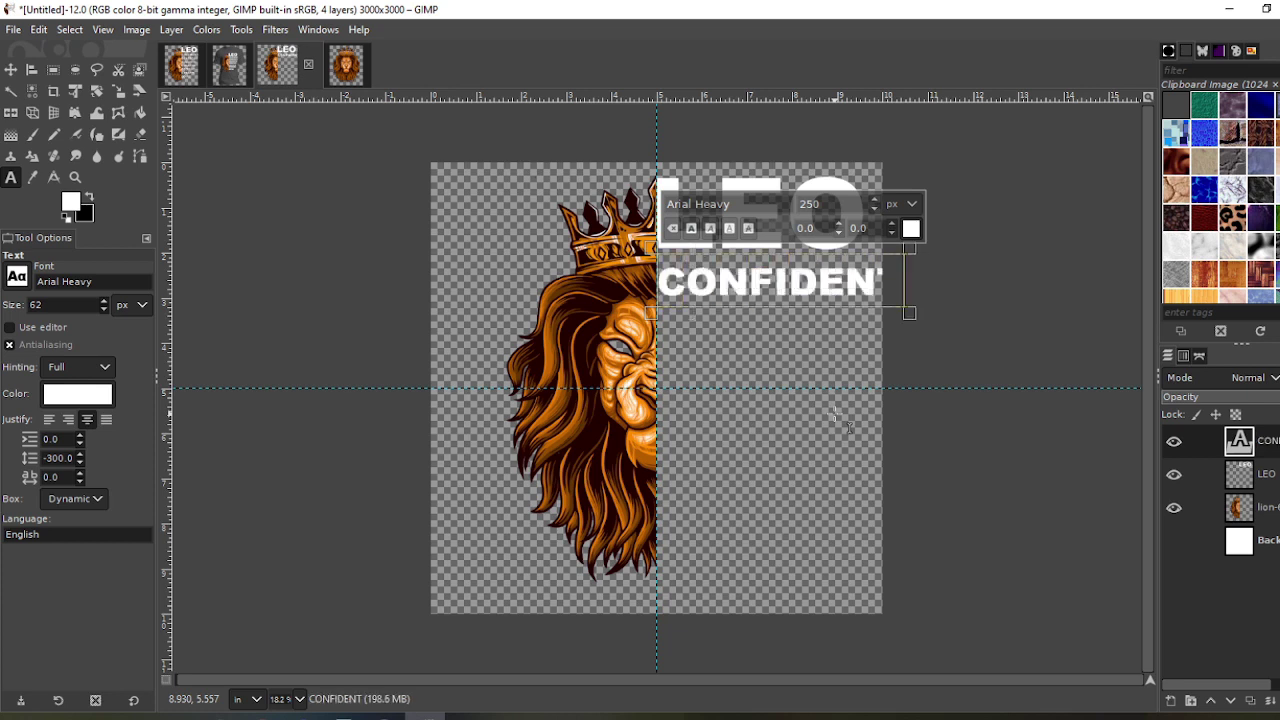
double_click(806, 206)
key(ctrl+a)
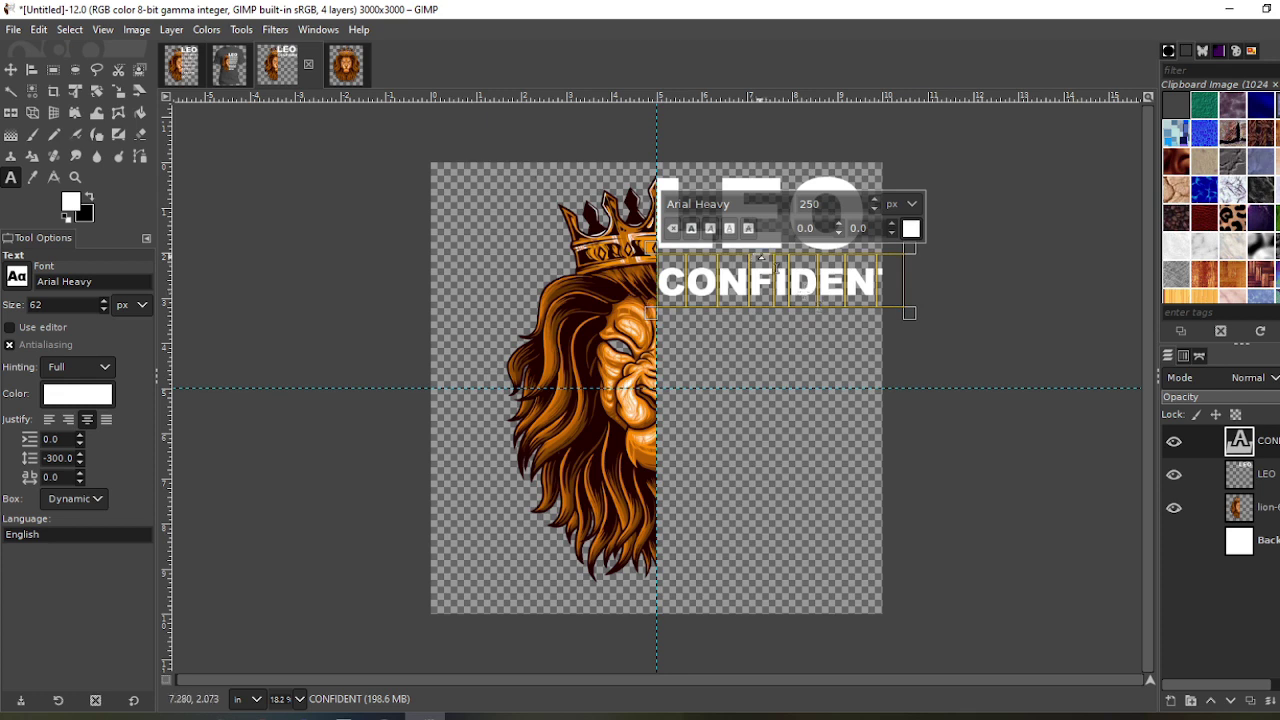
double_click(834, 203)
text(200)
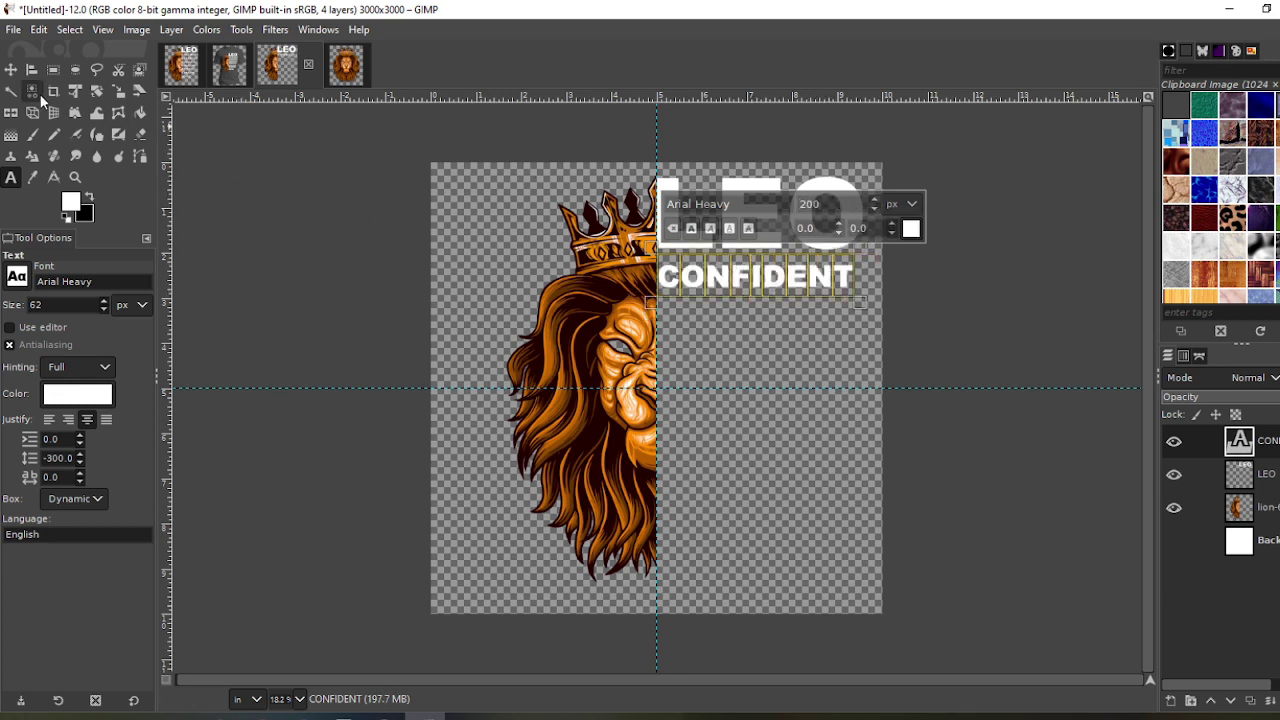
click(12, 70)
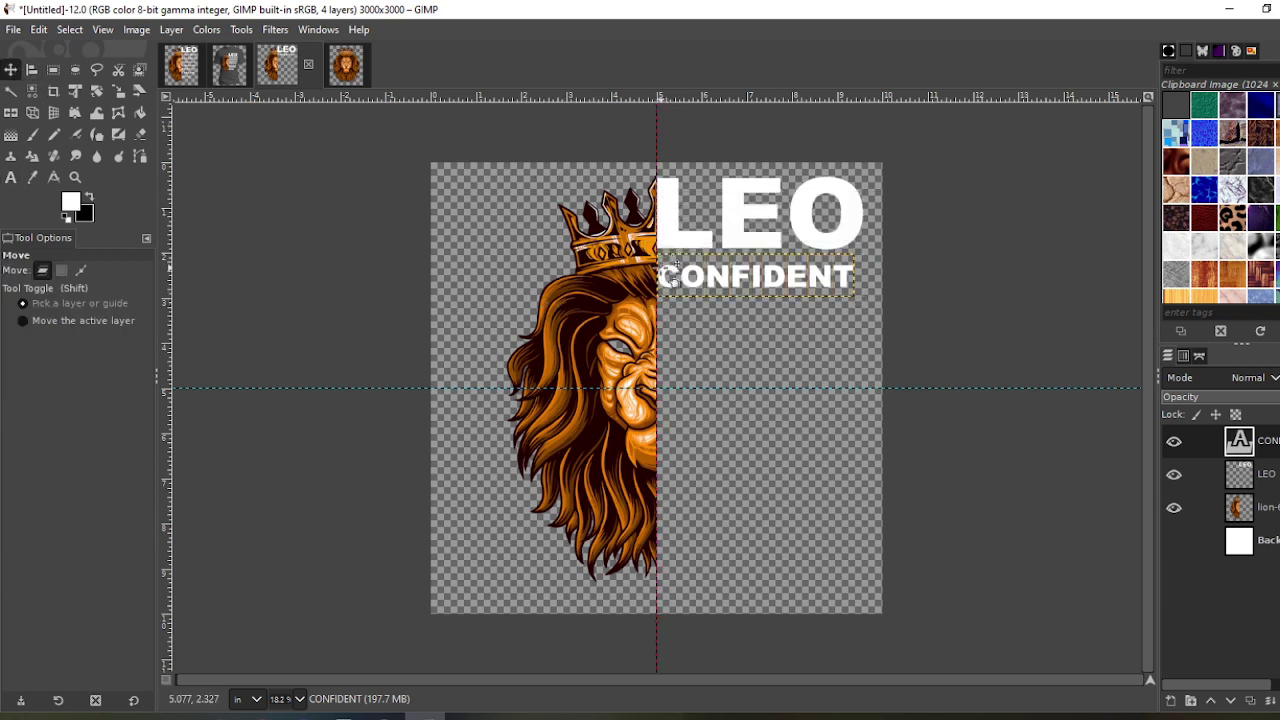
drag(677, 286, 677, 284)
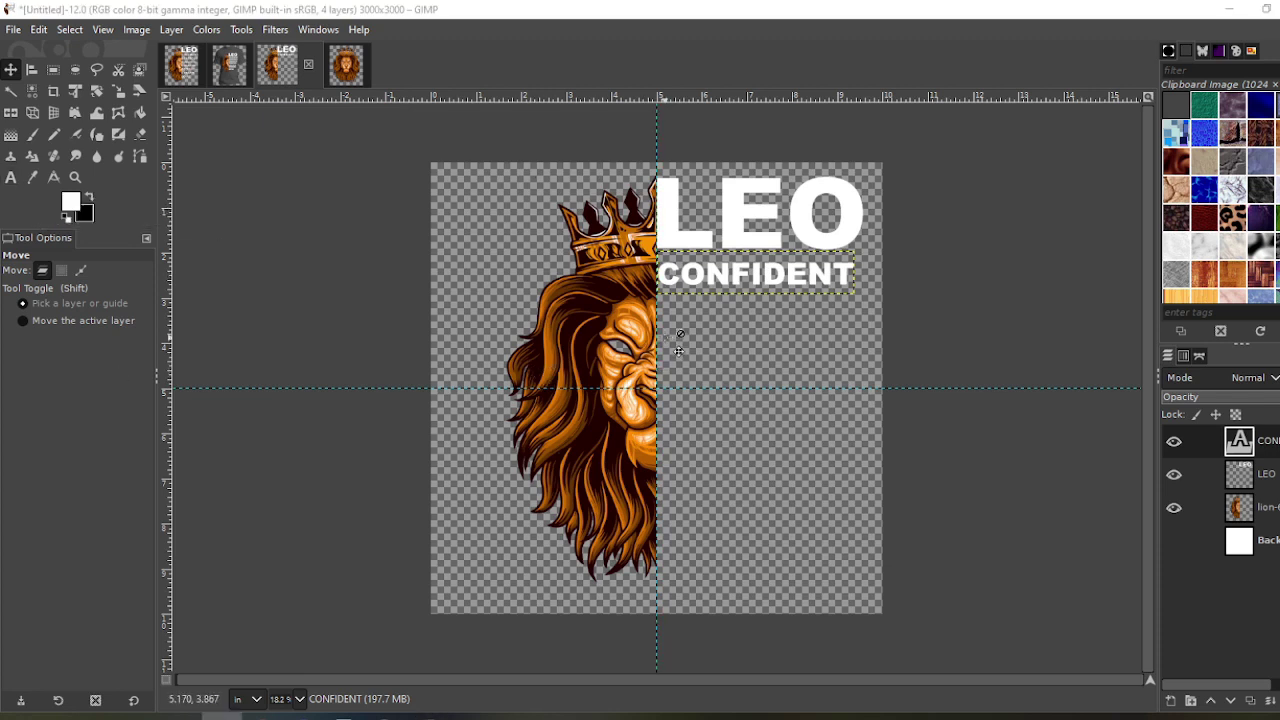
Paste GENEROUS into a new text box, set it to 200 px, and drag it under CONFIDENT
click(11, 177)
click(676, 326)
click(677, 330)
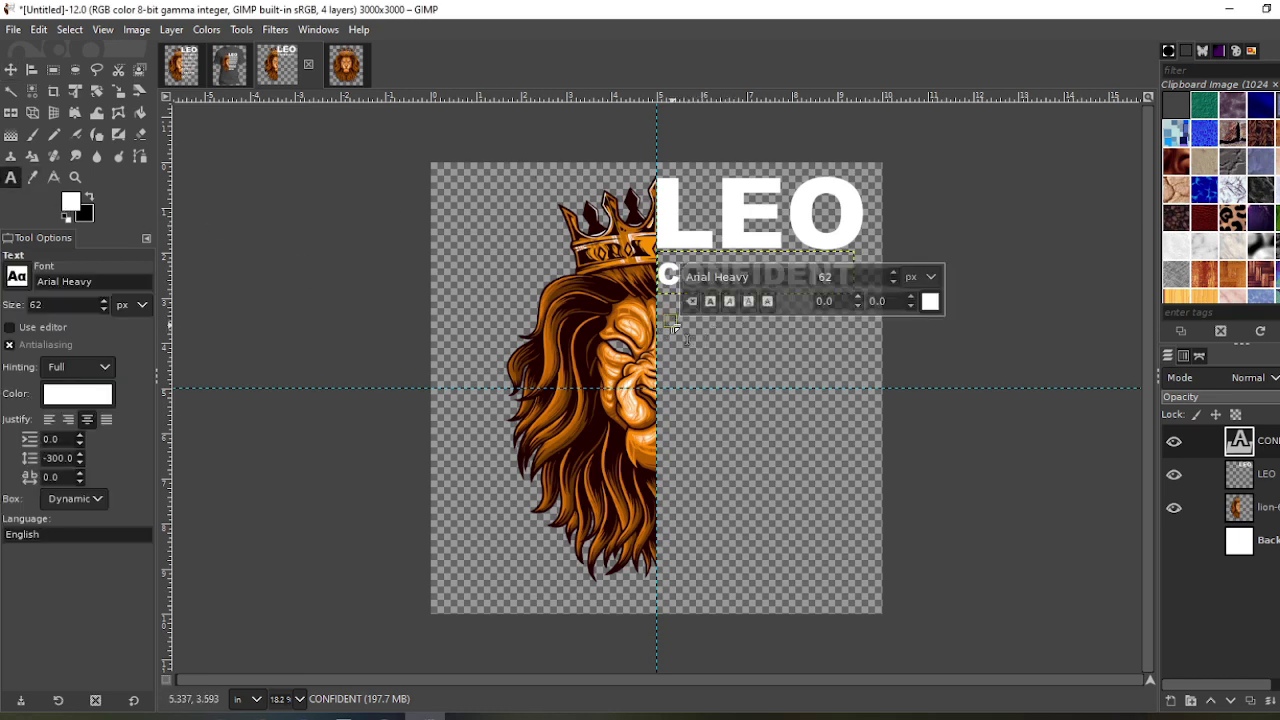
text(GENEROUS)
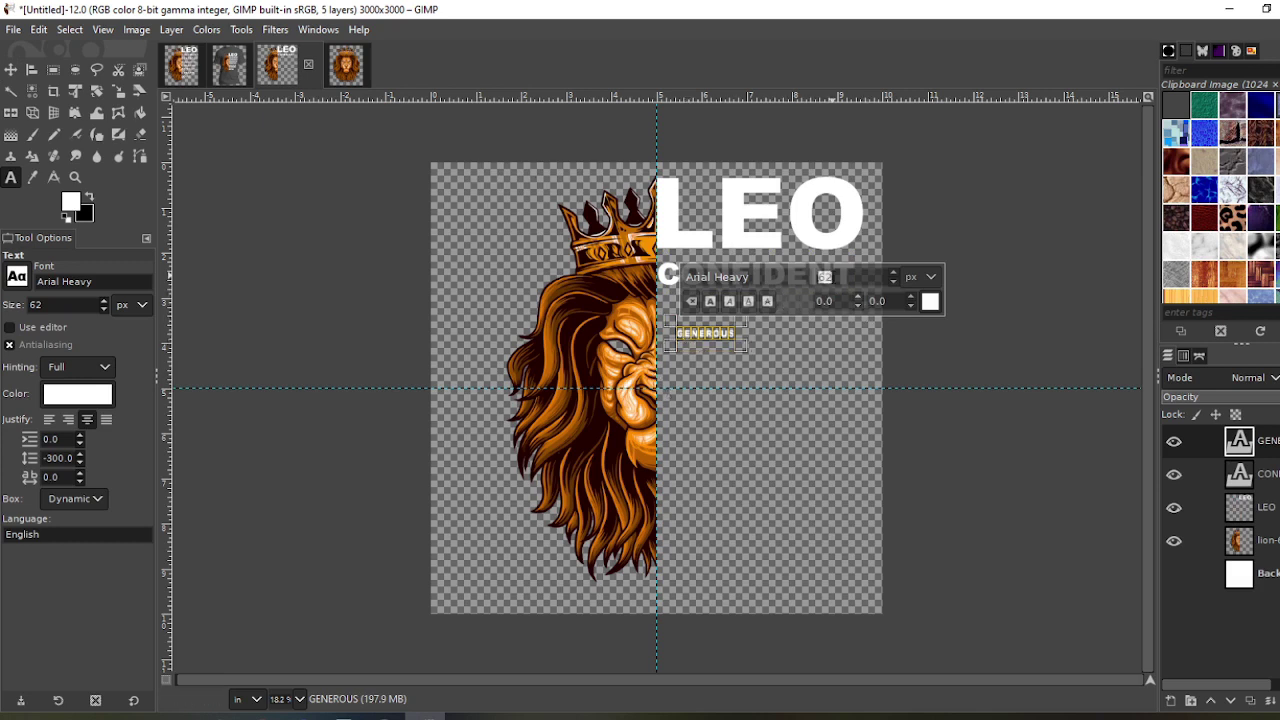
text(200)
key(Return)
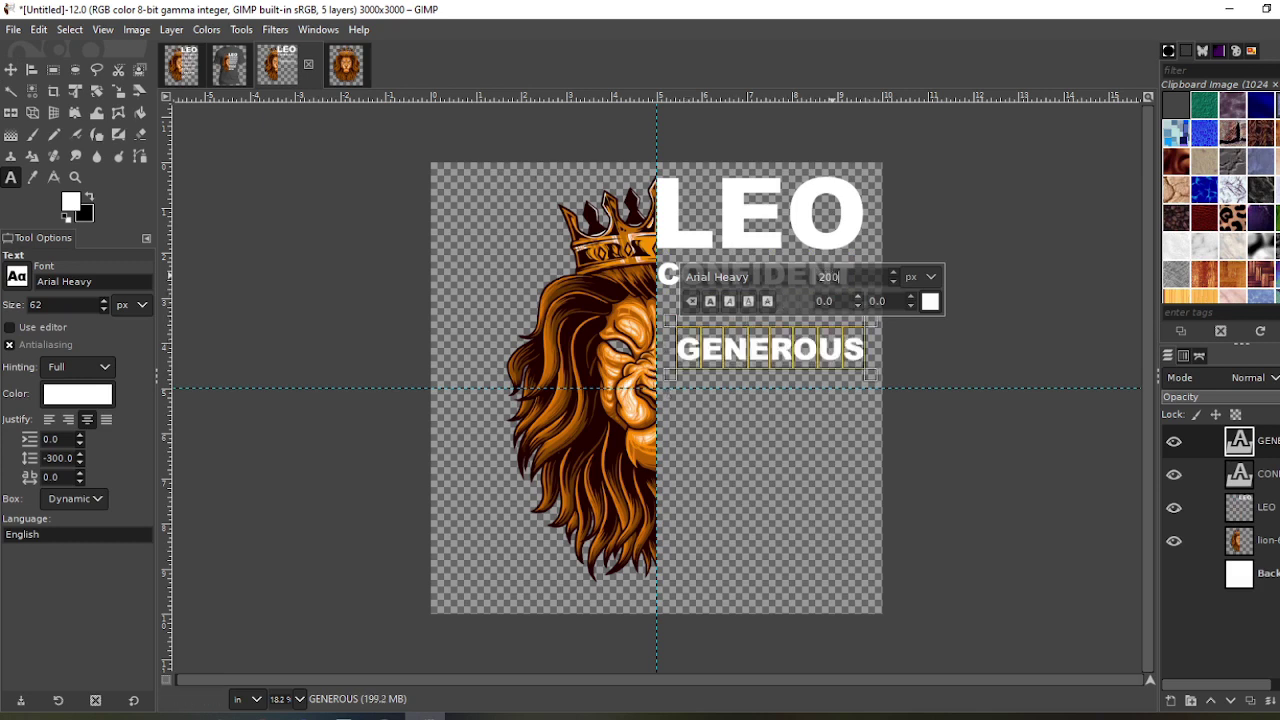
click(11, 69)
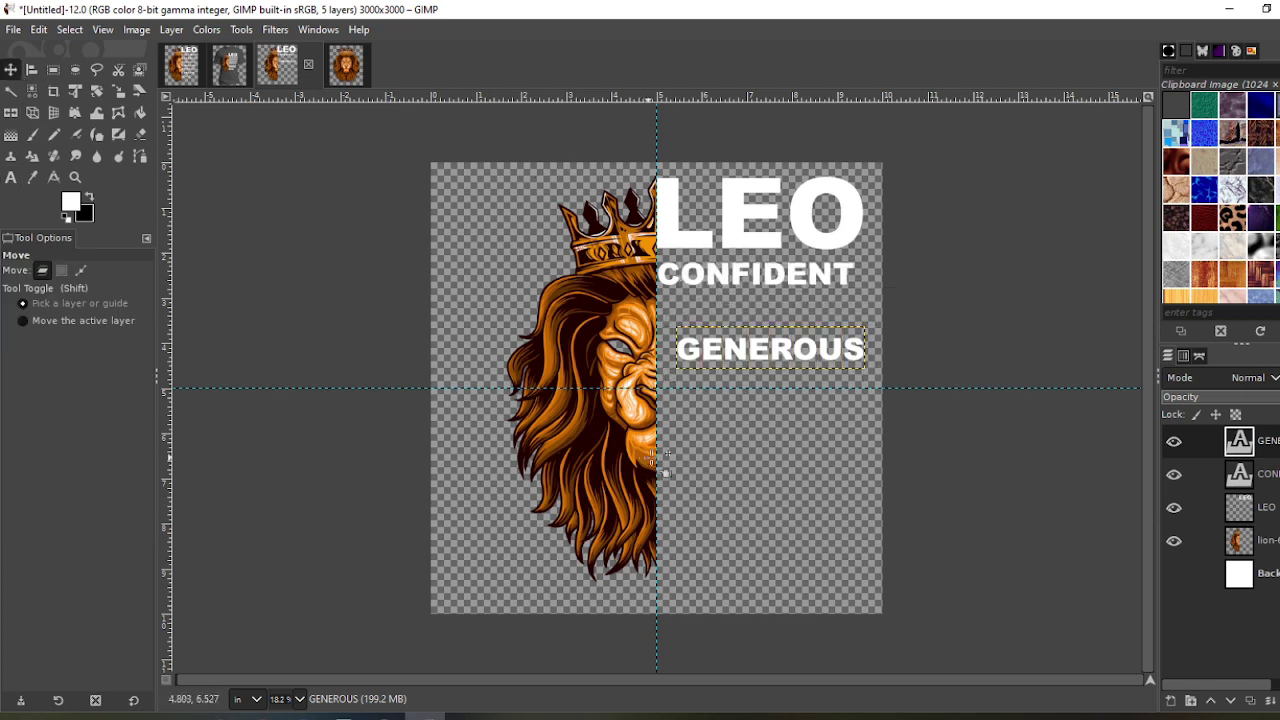
drag(724, 372, 706, 339)
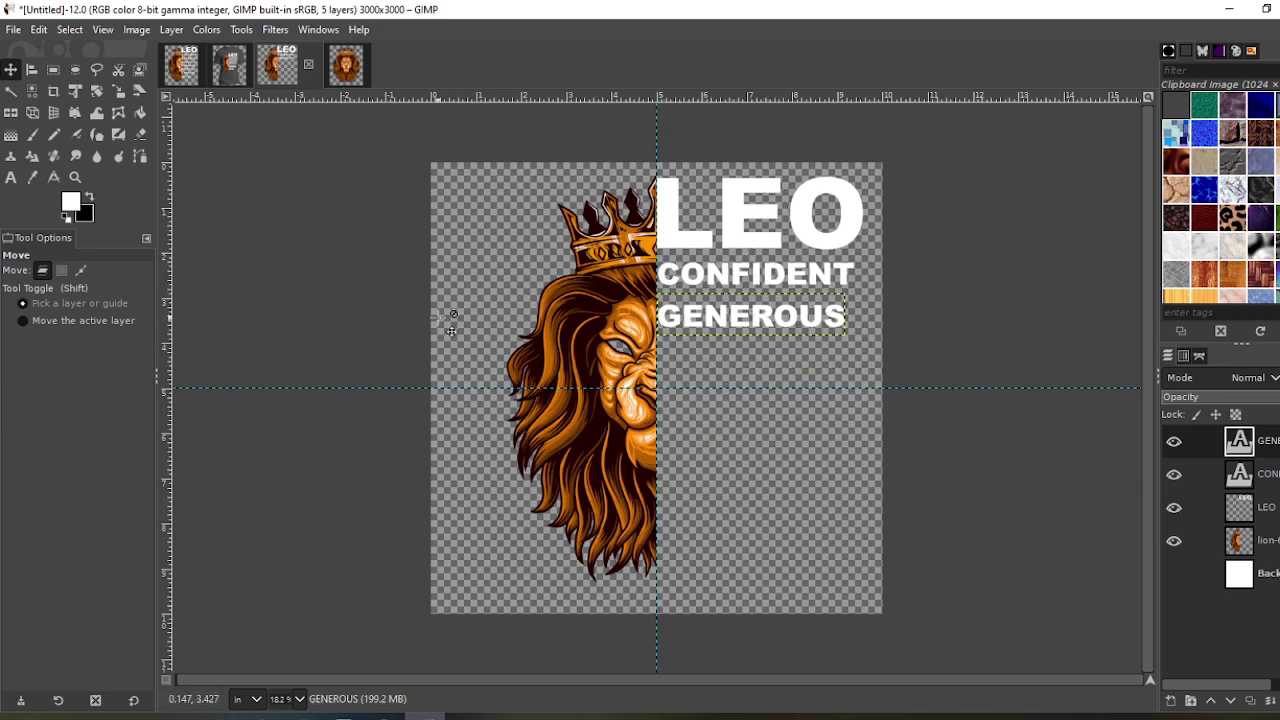
Add the word ROMANTIC below GENEROUS as white text at size 200
click(10, 177)
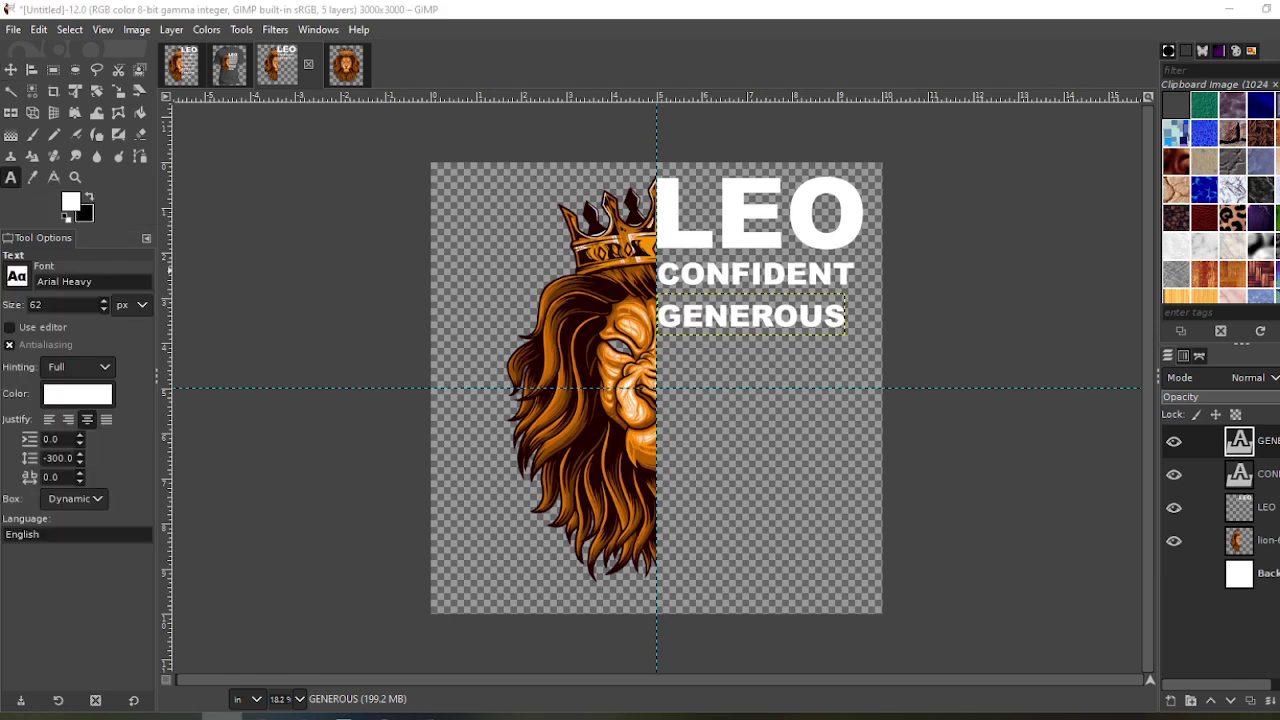
click(664, 360)
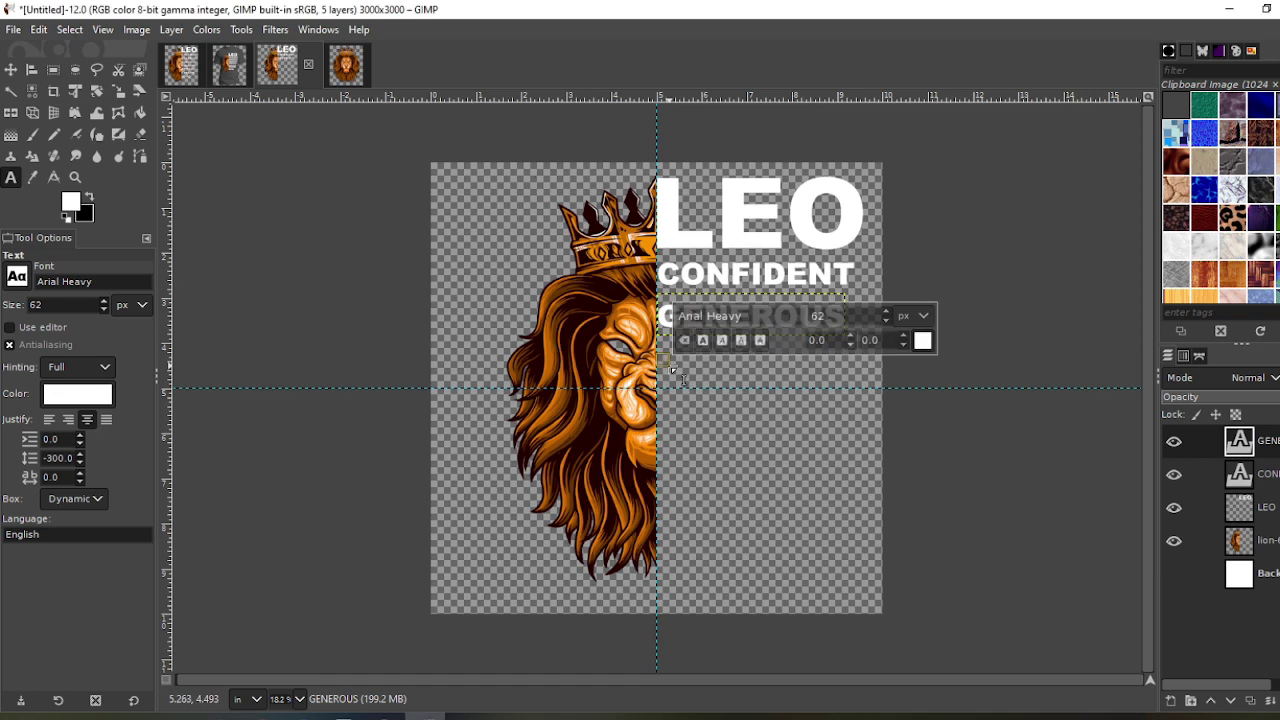
key(ctrl+v)
key(ctrl+a)
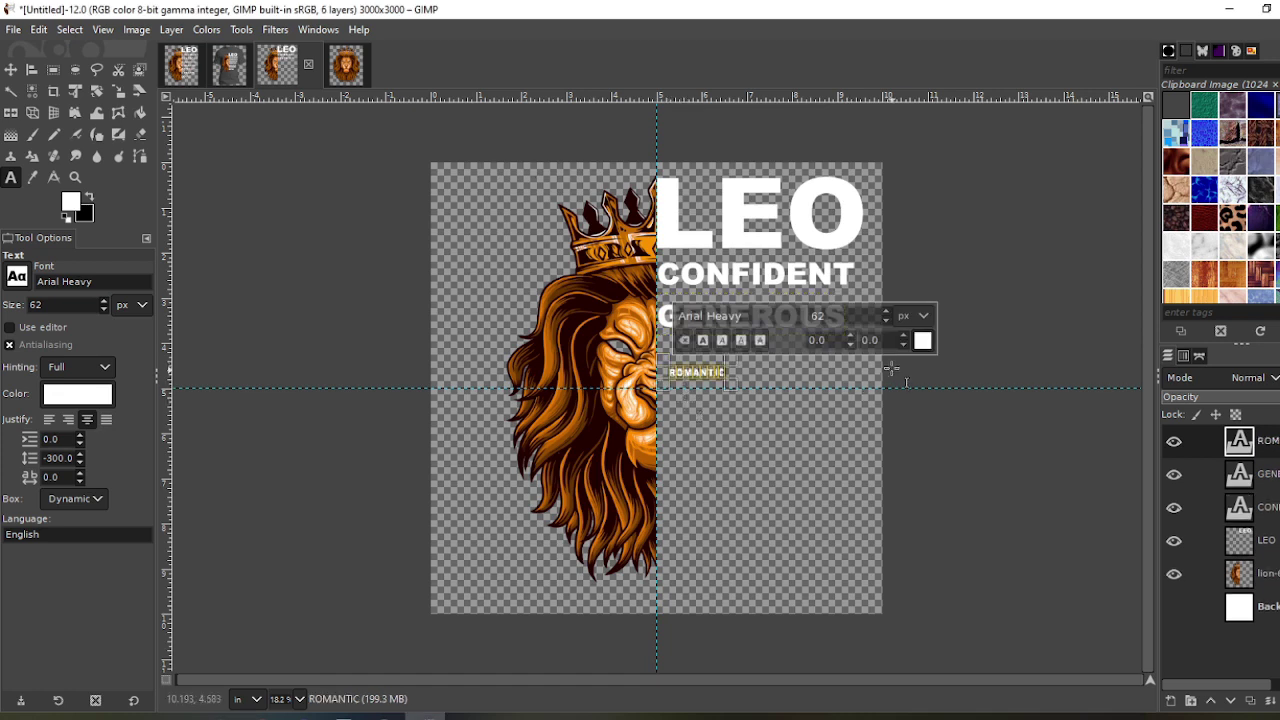
text(200)
key(Return)
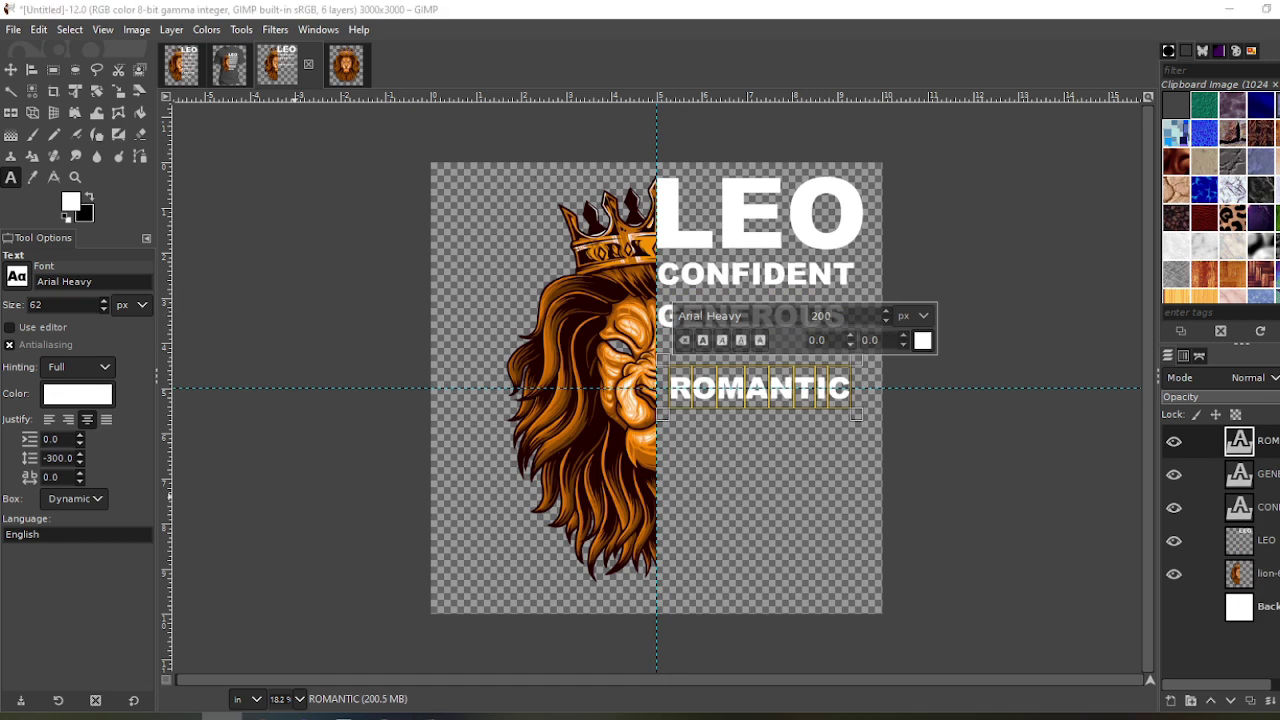
Add CREATIVE and DYNAMIC as size-200 text boxes beneath ROMANTIC
click(696, 461)
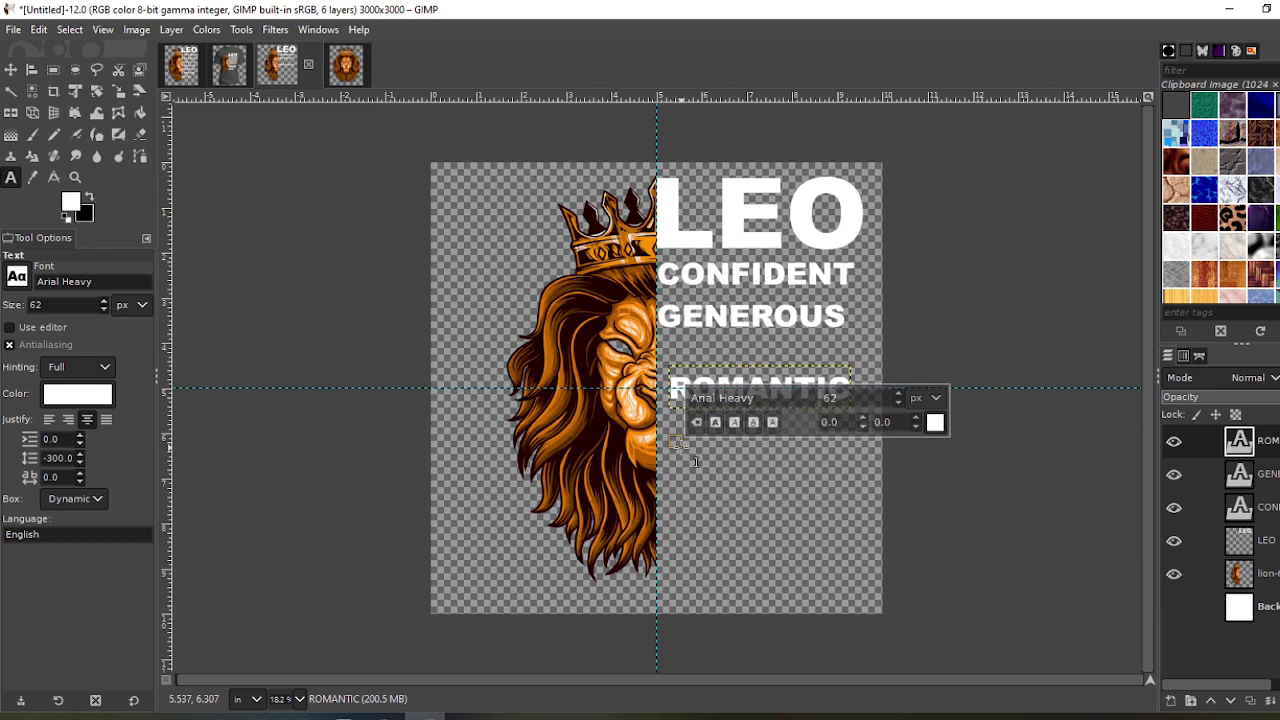
key(ctrl+v)
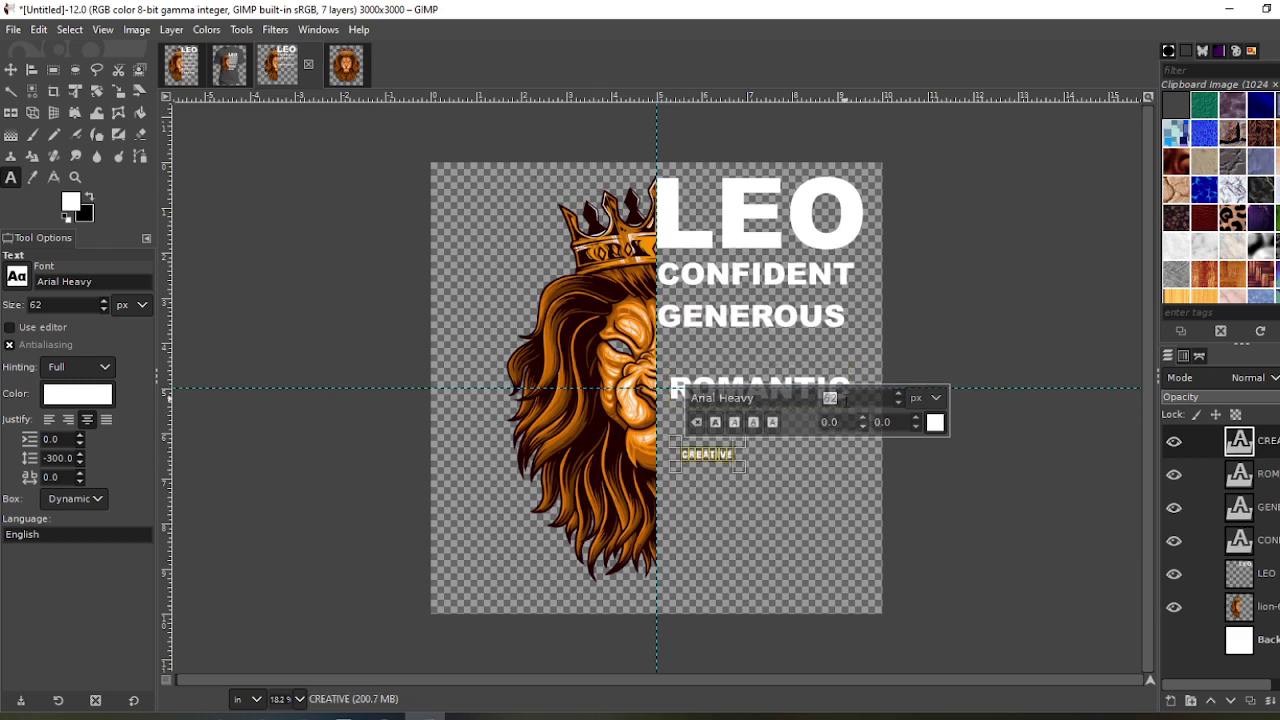
key(Return)
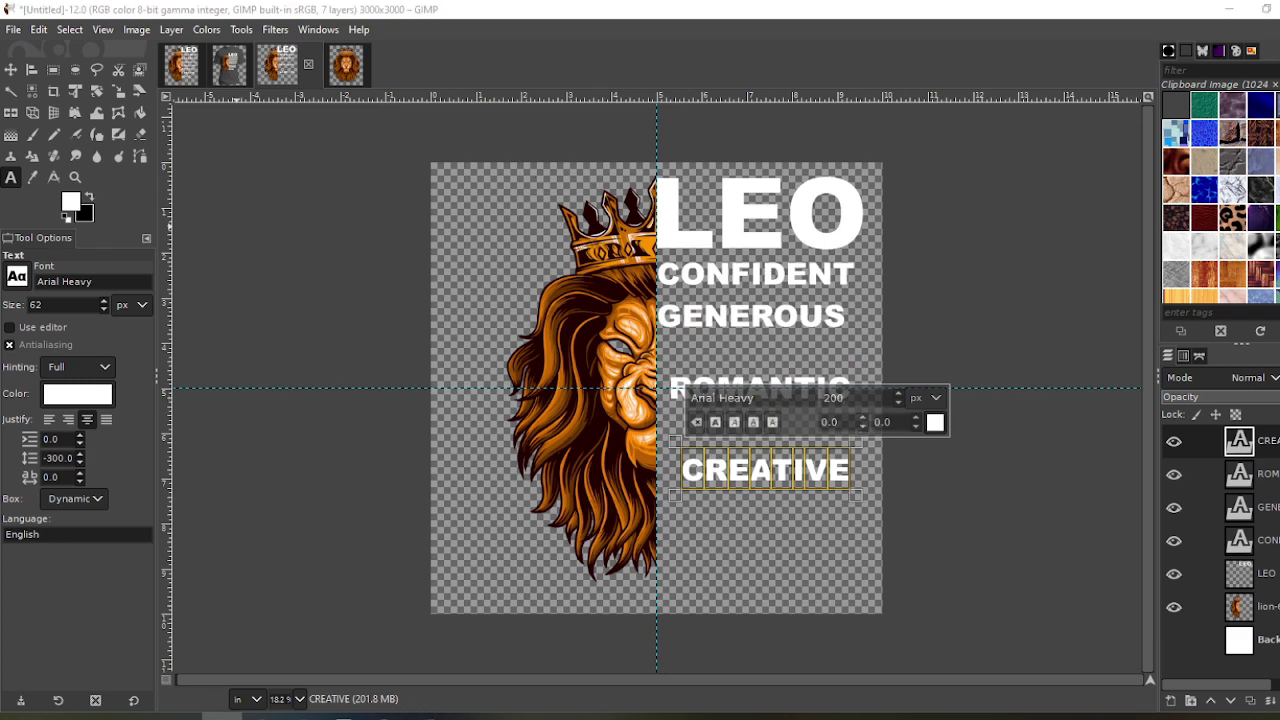
click(679, 517)
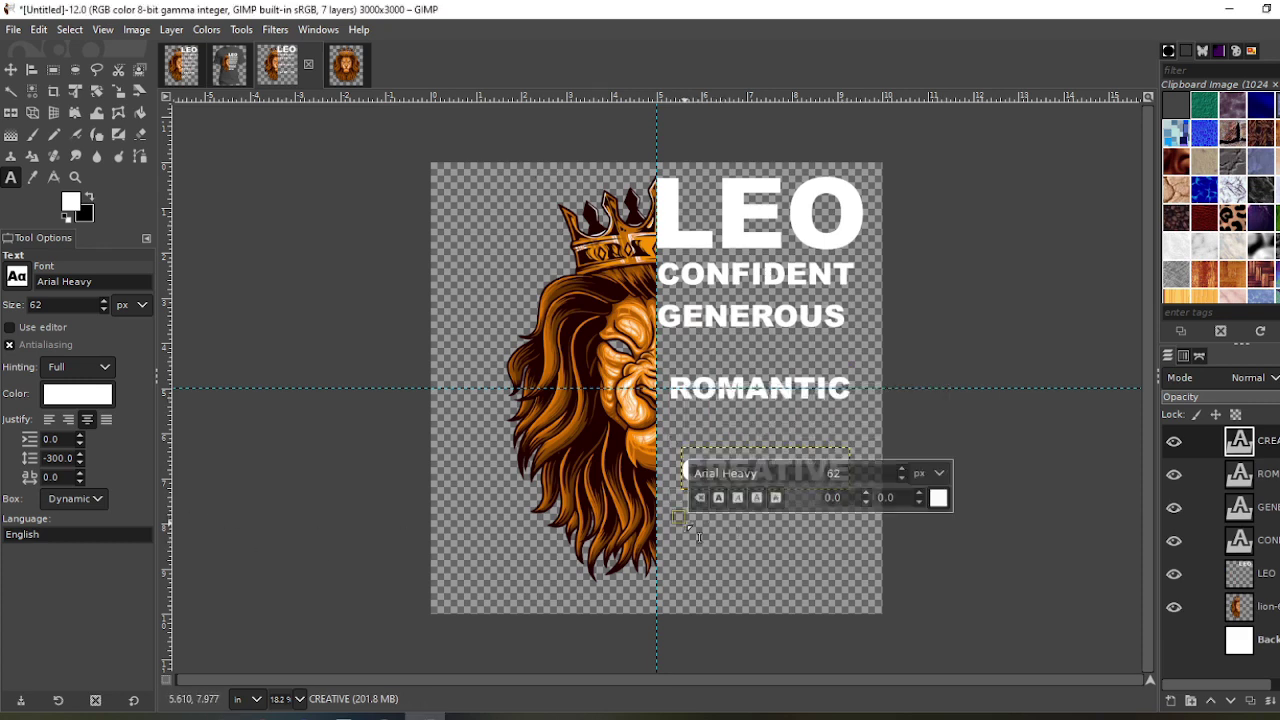
key(ctrl+v)
double_click(698, 535)
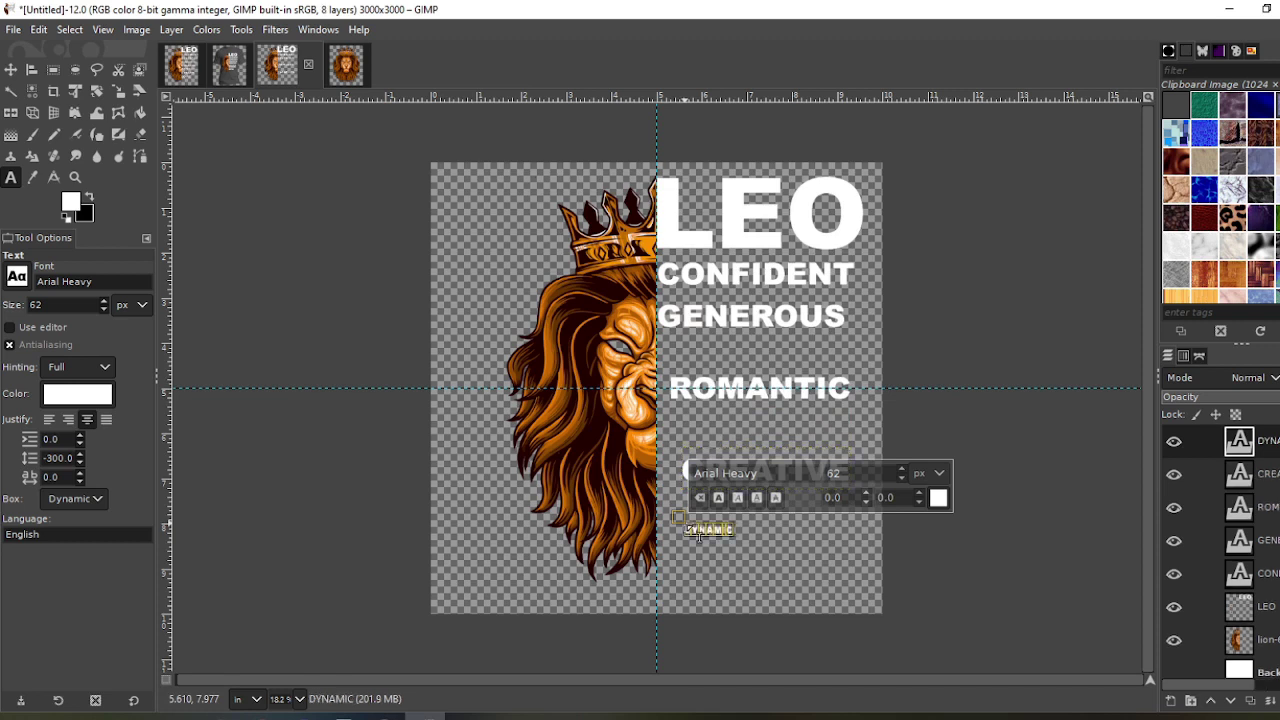
text(200)
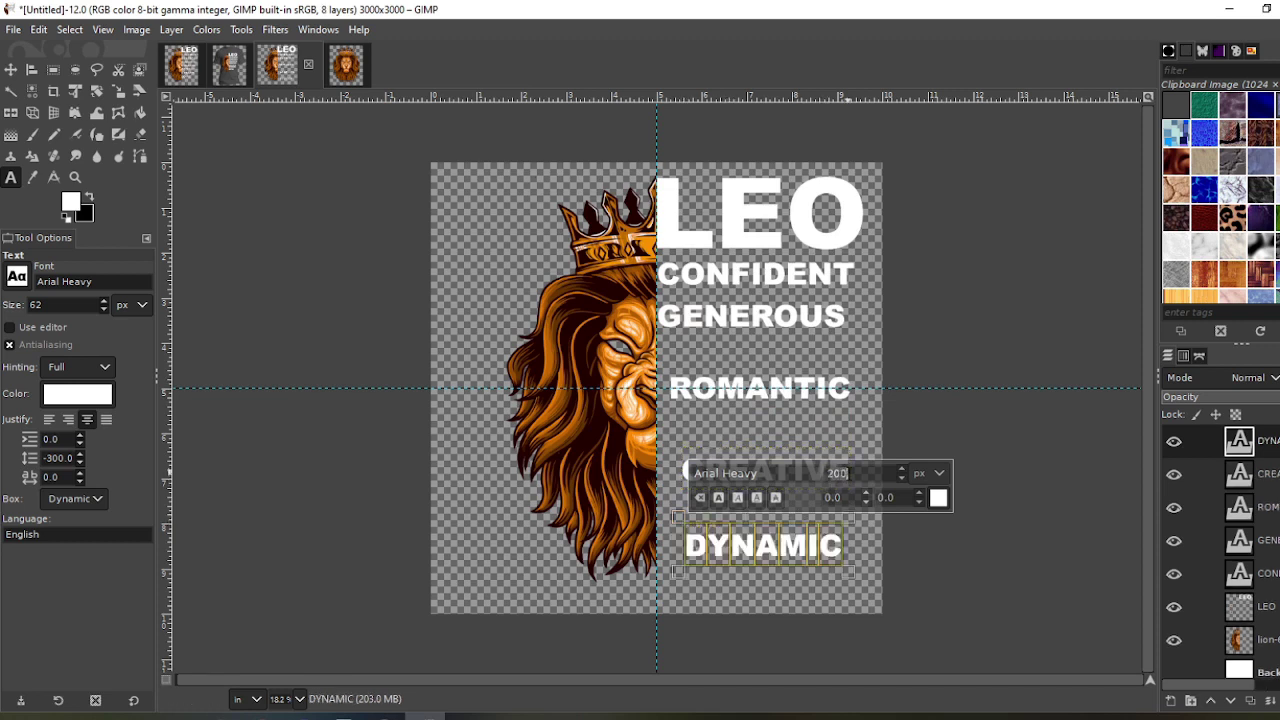
Raise the horizontal guide slightly and stack CREATIVE and DYNAMIC under ROMANTIC on the centre guide
click(716, 390)
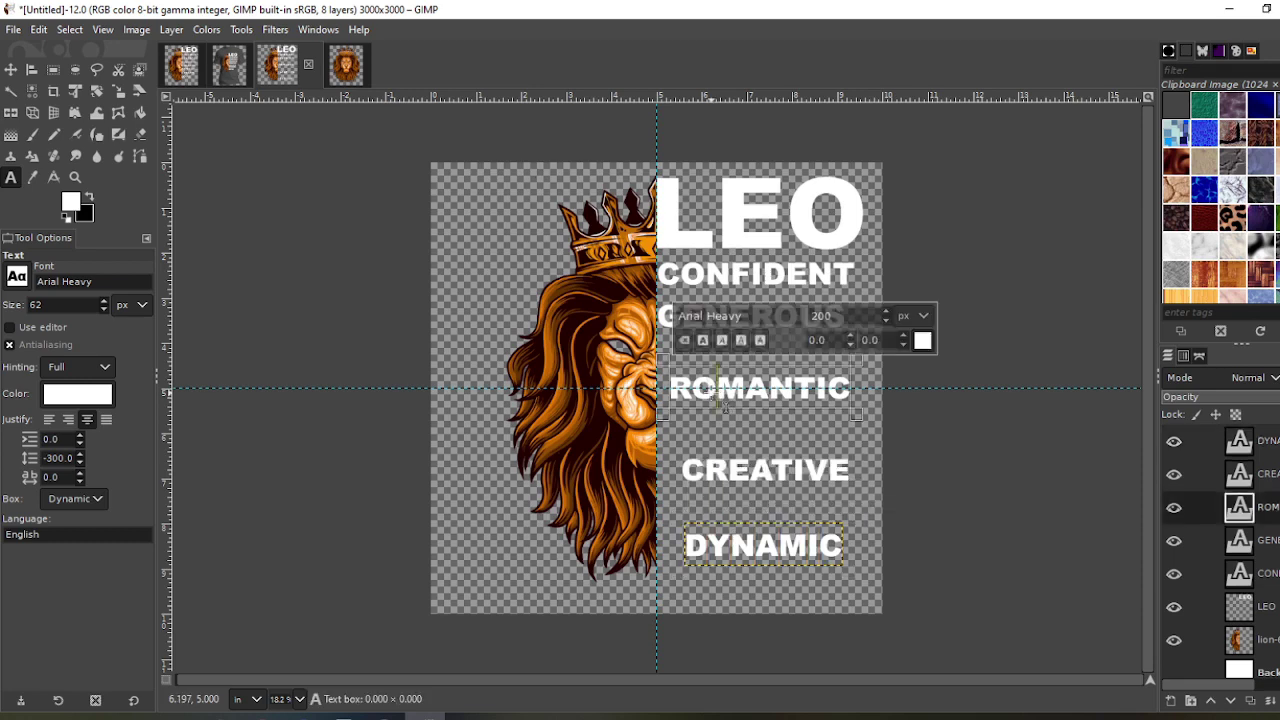
click(11, 69)
mouse_move(697, 388)
mouse_down()
mouse_move(697, 363)
mouse_move(703, 380)
mouse_up()
drag(699, 482, 674, 422)
drag(705, 545, 674, 457)
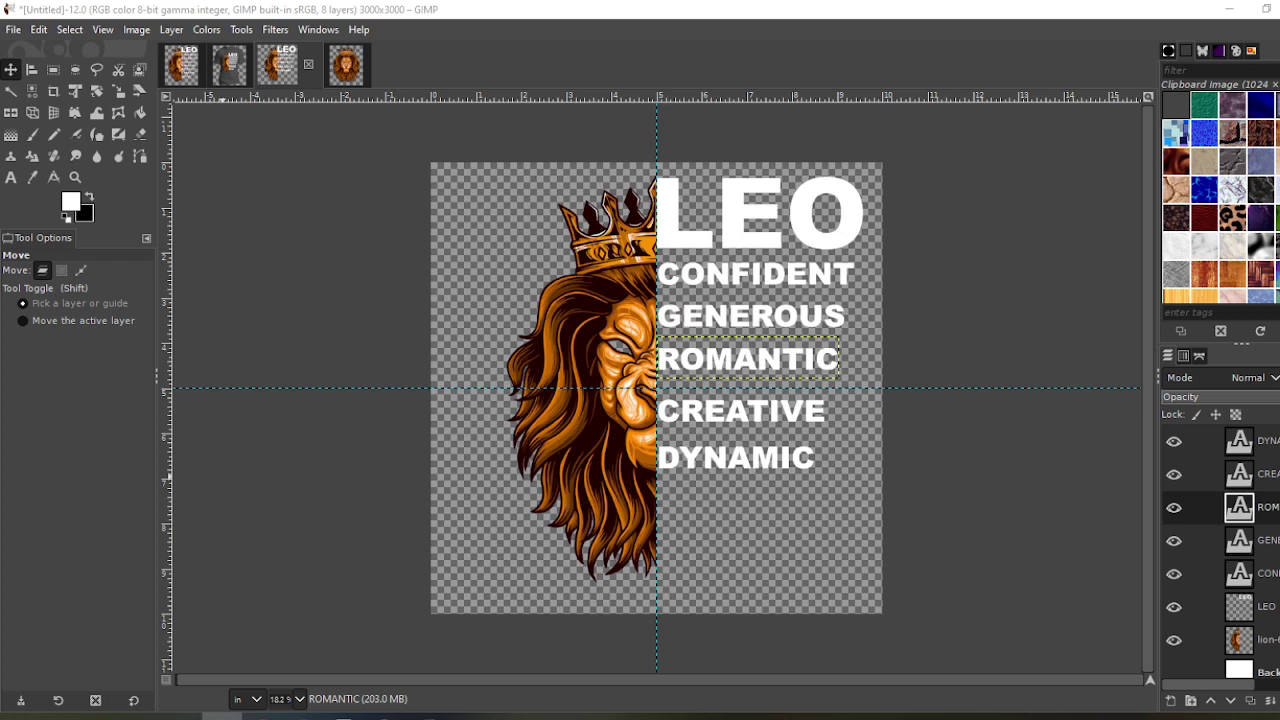
Add DECISIVE at size 200 and drag it under DYNAMIC against the guide
key(t)
click(674, 512)
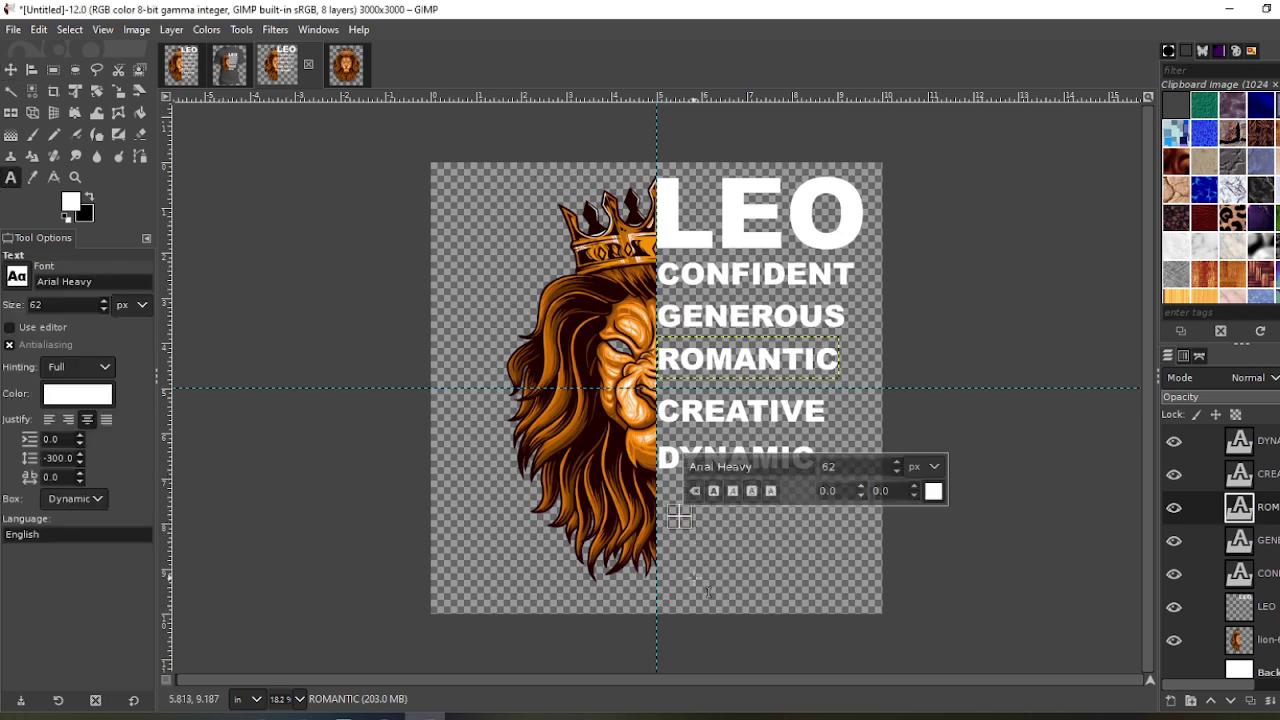
key(ctrl+v)
key(ctrl+a)
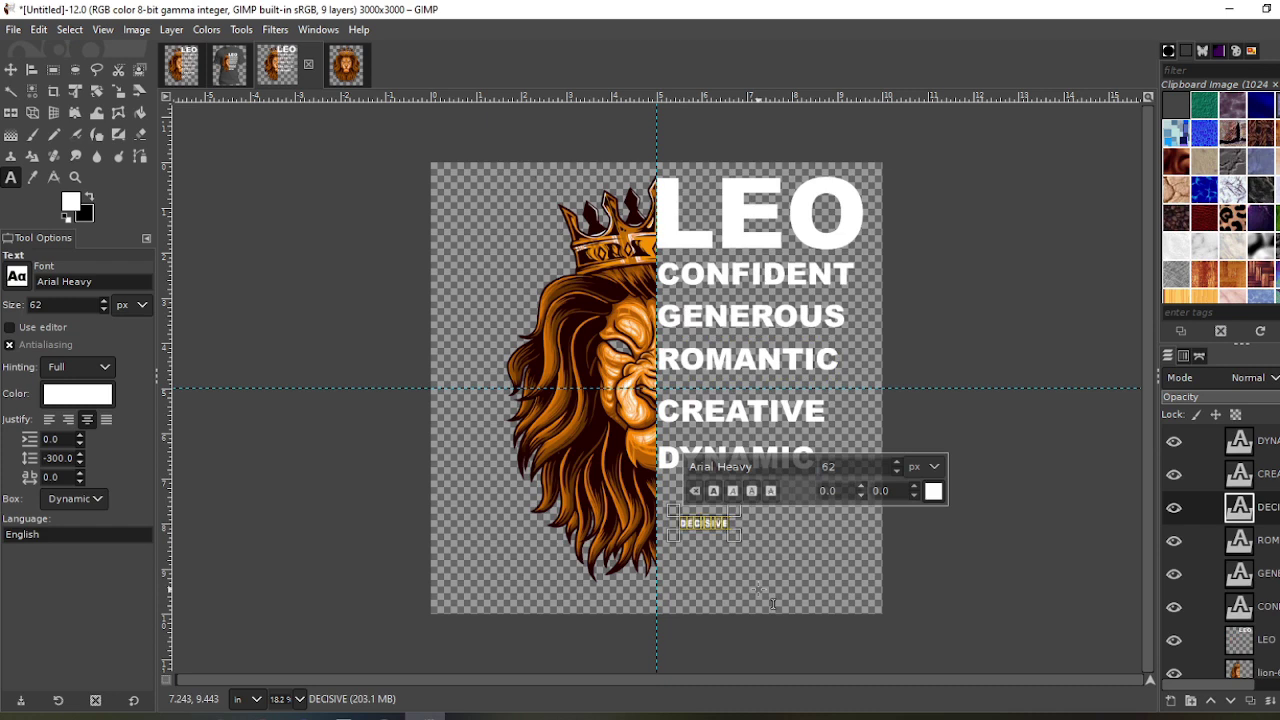
text(200)
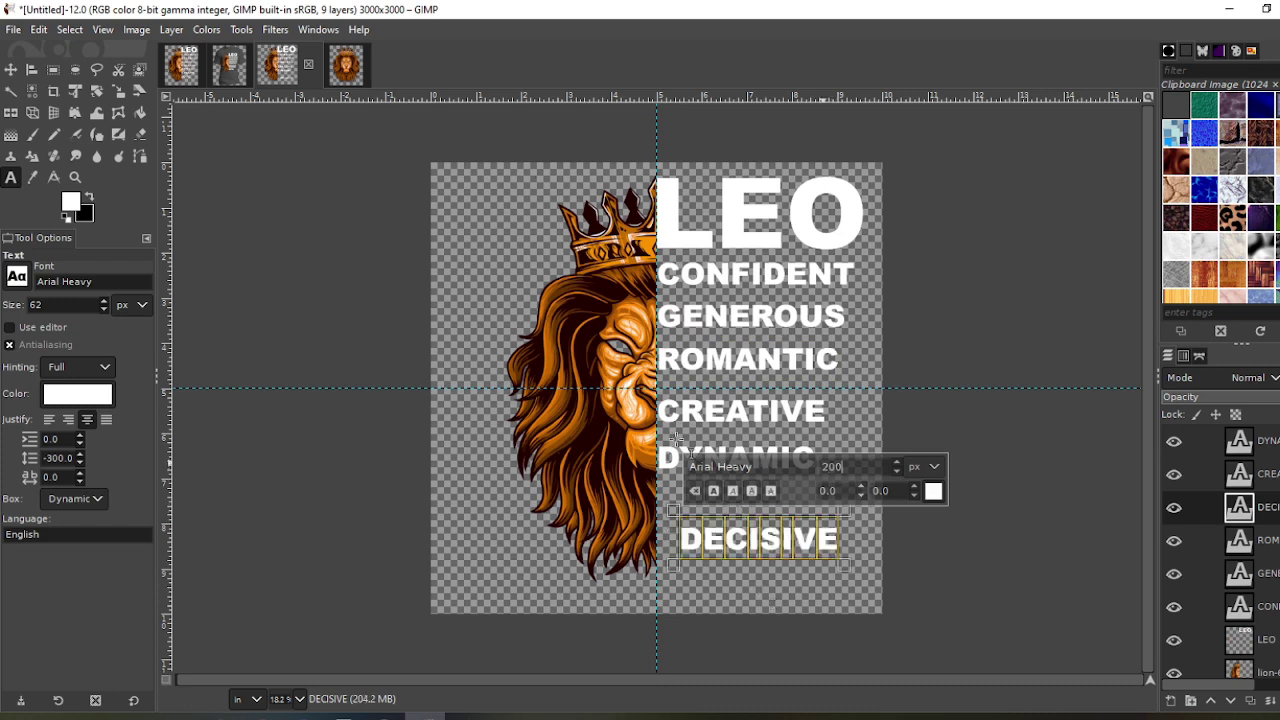
click(11, 69)
drag(701, 559, 677, 518)
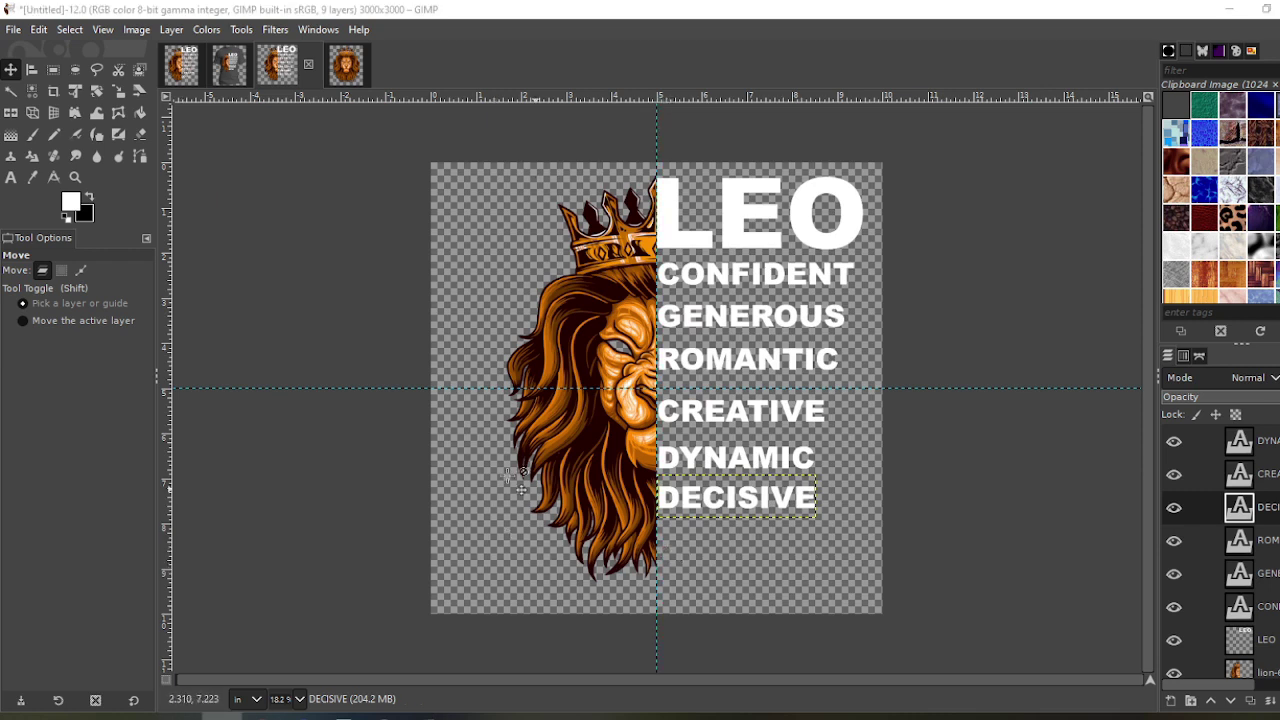
Type LOYAL at size 200 and place it under DECISIVE on the guide
click(24, 179)
click(12, 180)
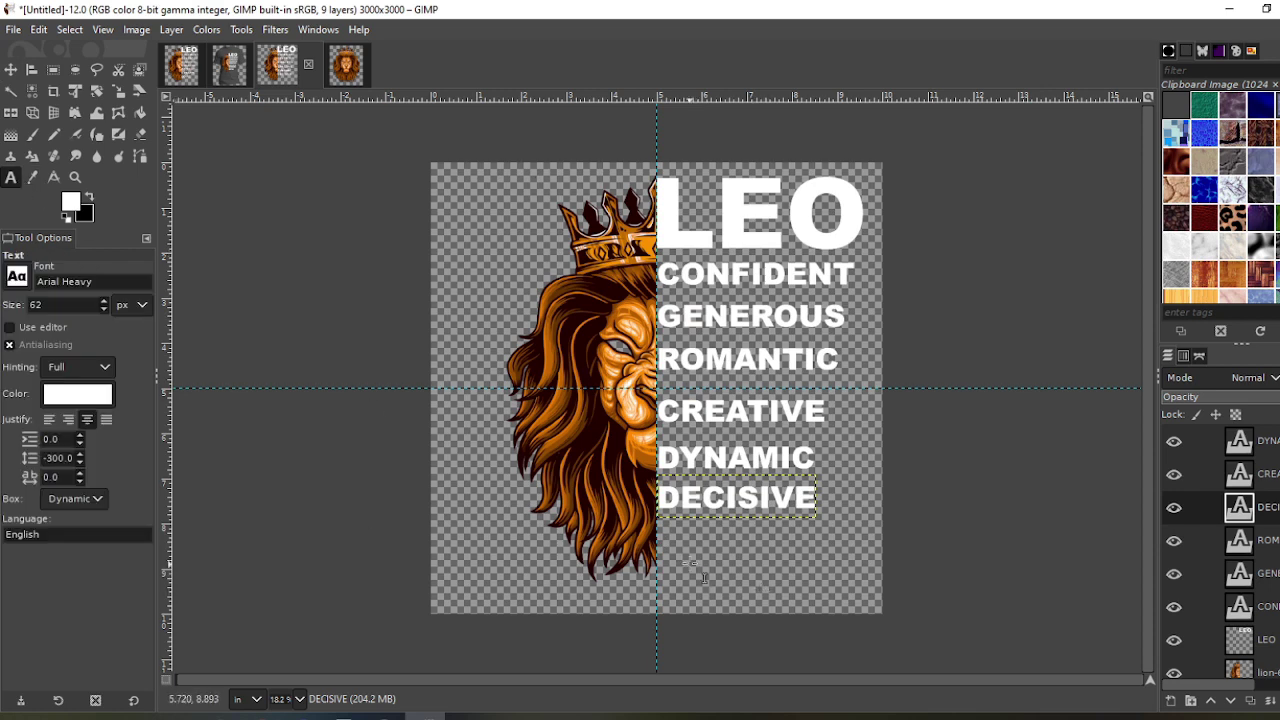
click(680, 546)
text(LOYAL)
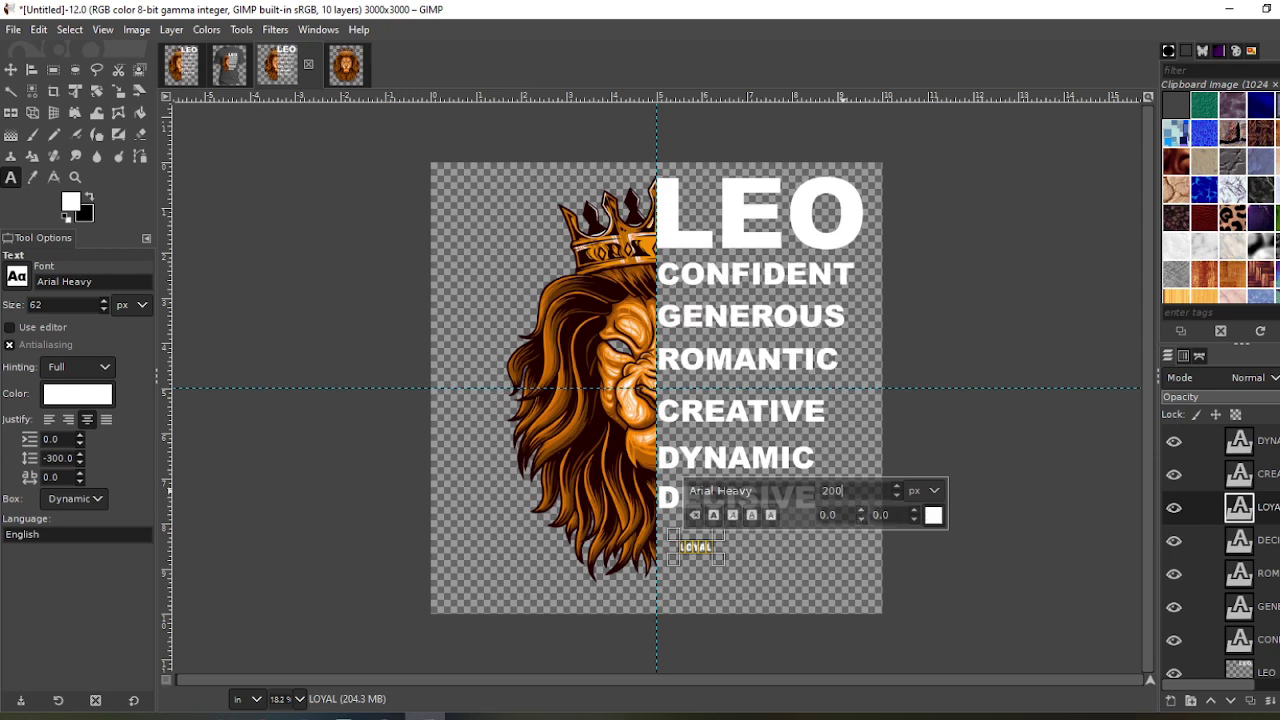
key(Return)
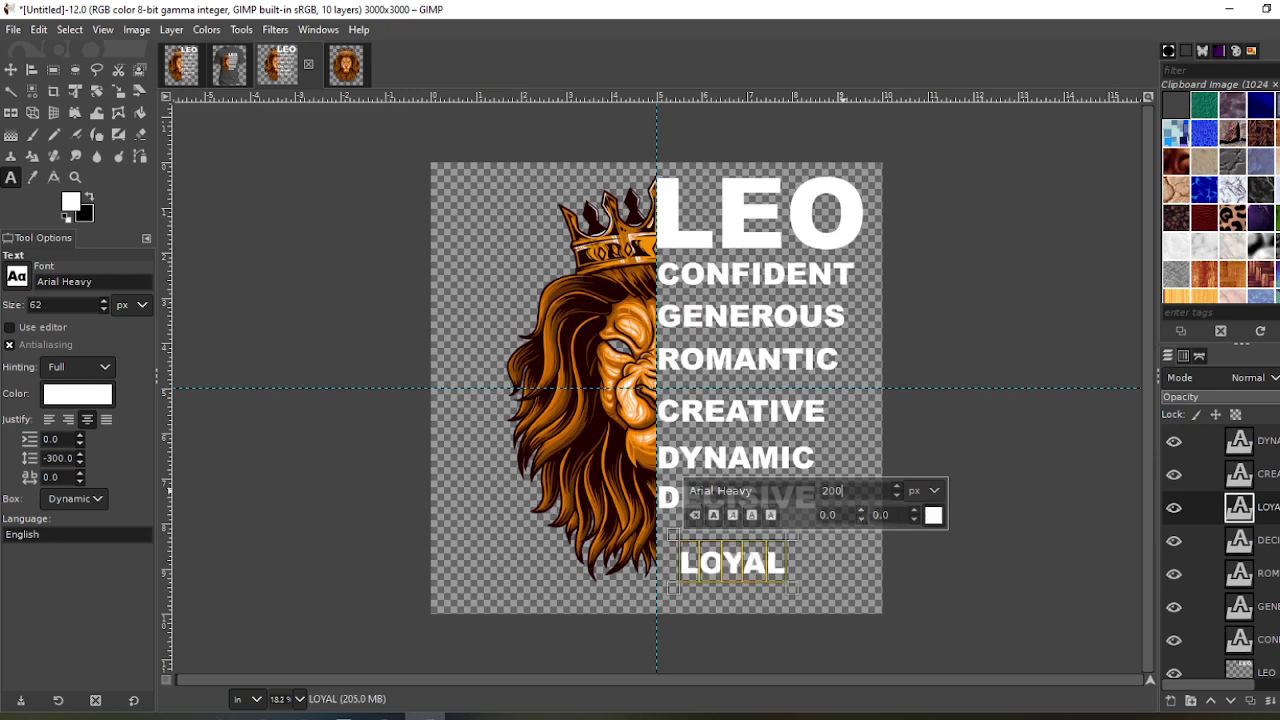
click(14, 74)
click(702, 580)
drag(702, 580, 678, 563)
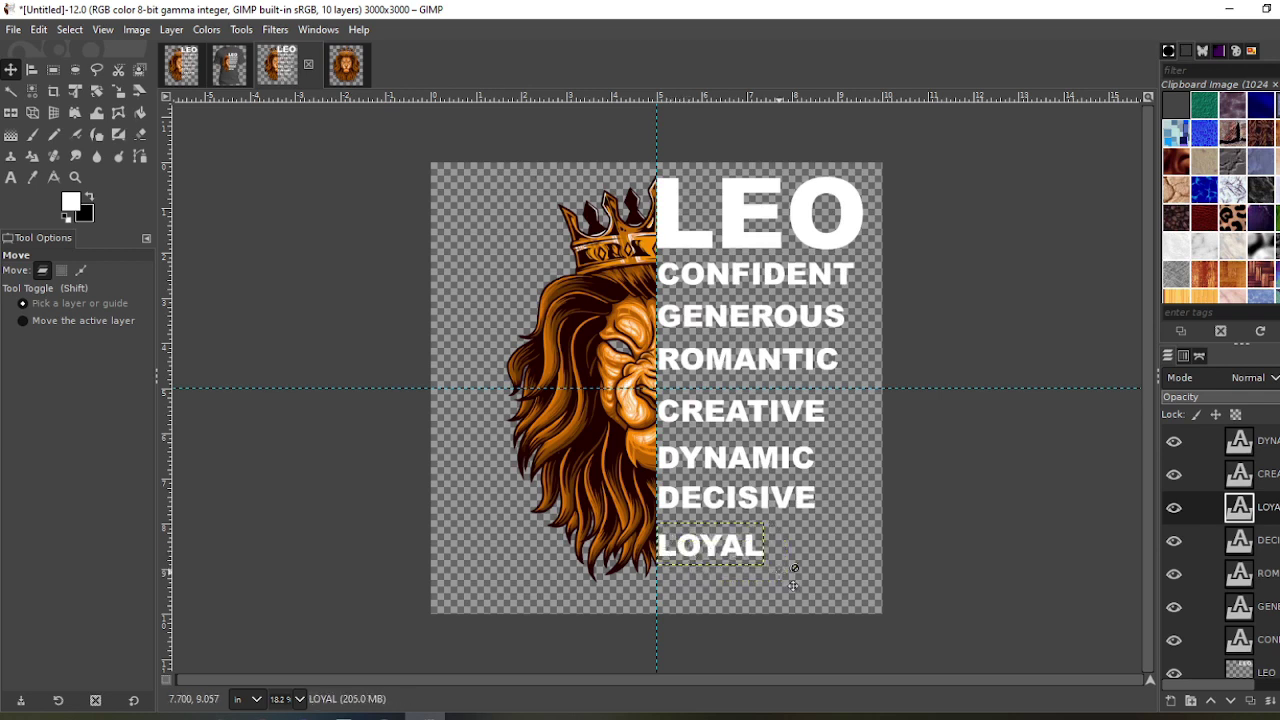
scroll(1220, 550, down, 2)
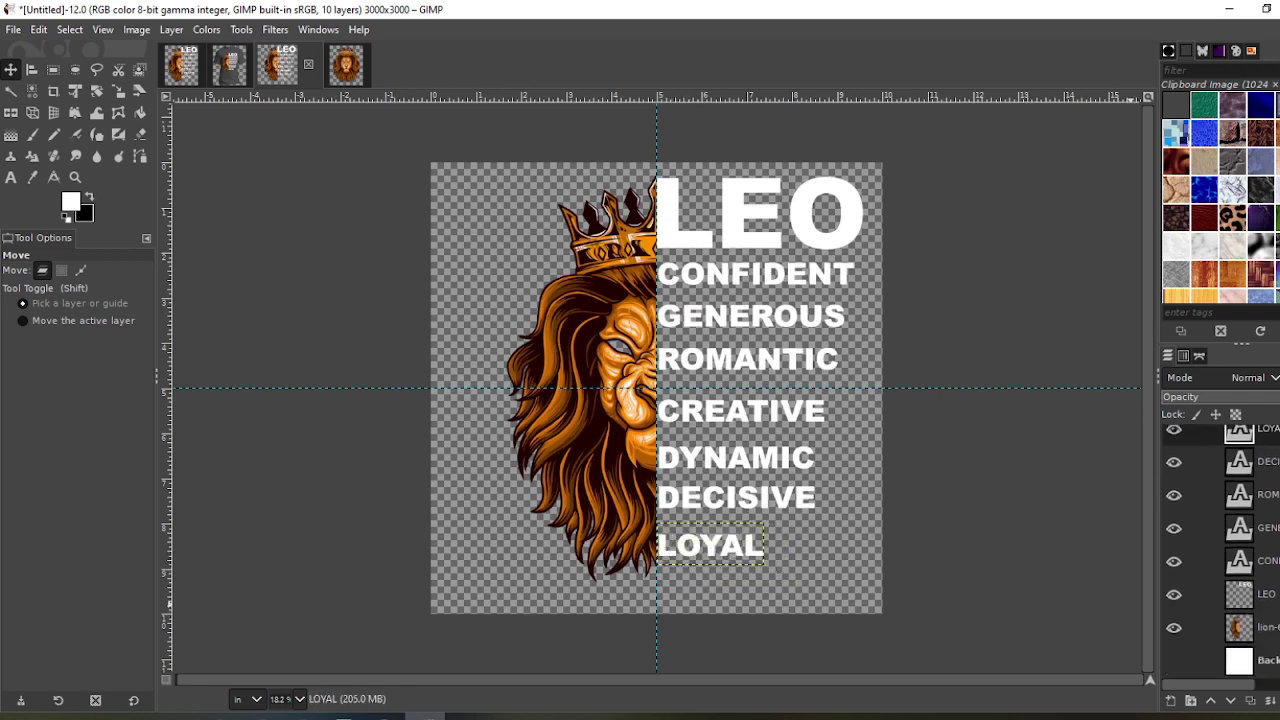
click(1230, 662)
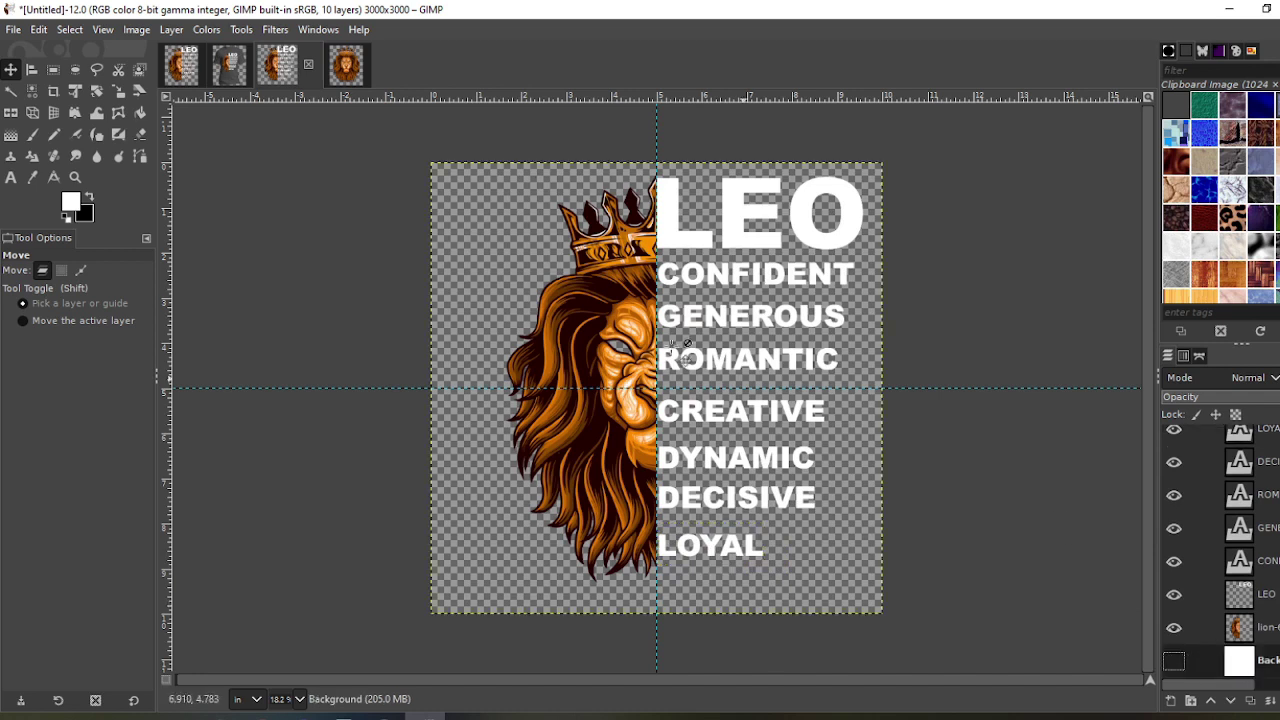
Select the trait word layers with the Align tool and distribute them vertically at 500 px offset
click(33, 71)
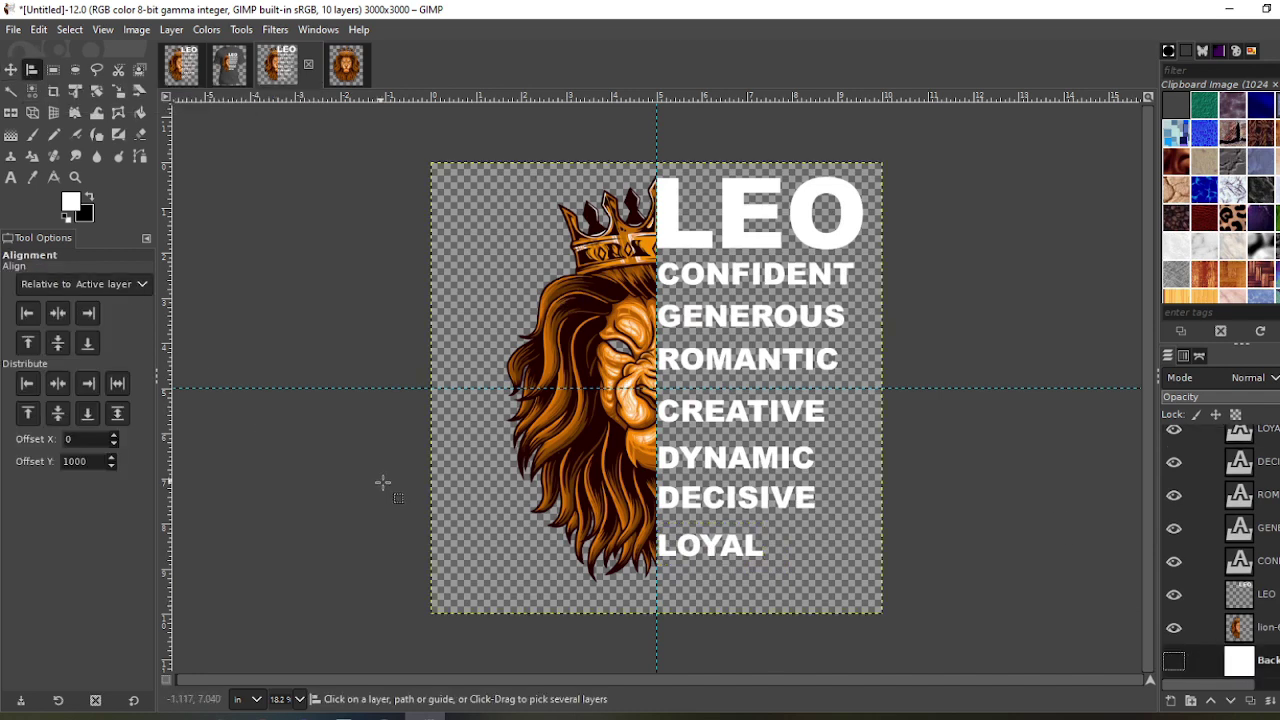
click(690, 550)
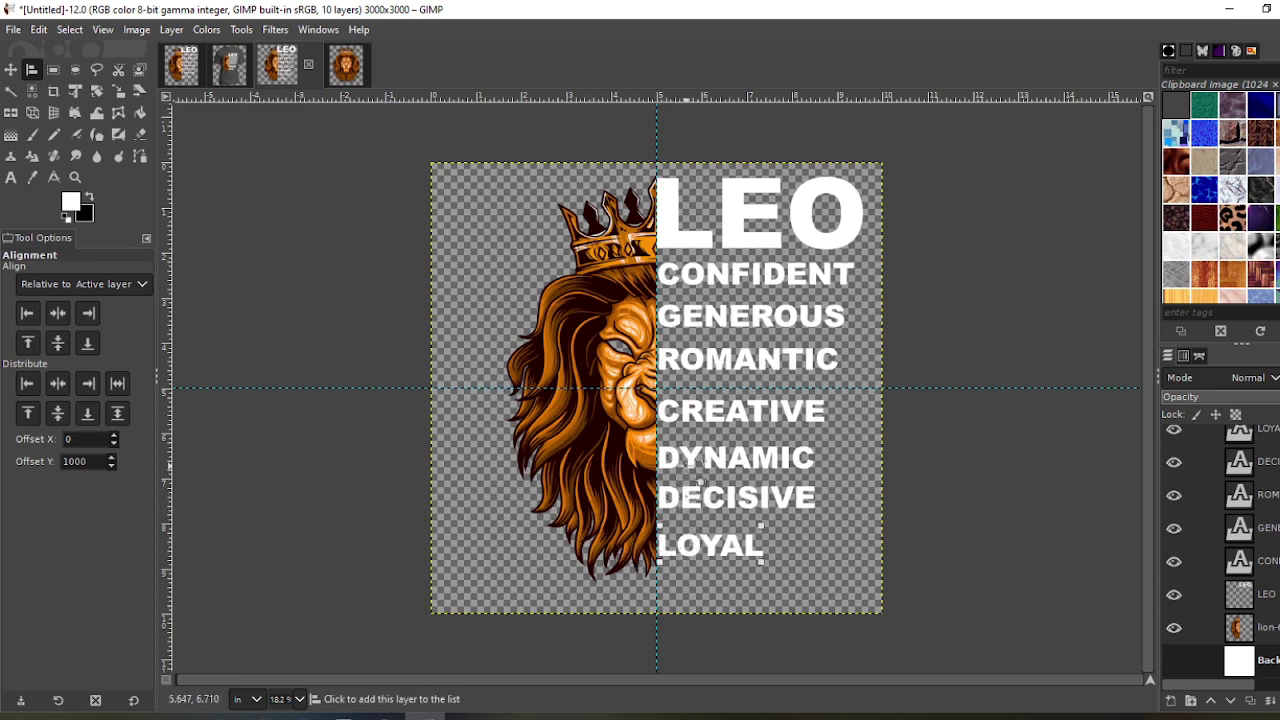
shift+click(692, 500)
shift+click(698, 422)
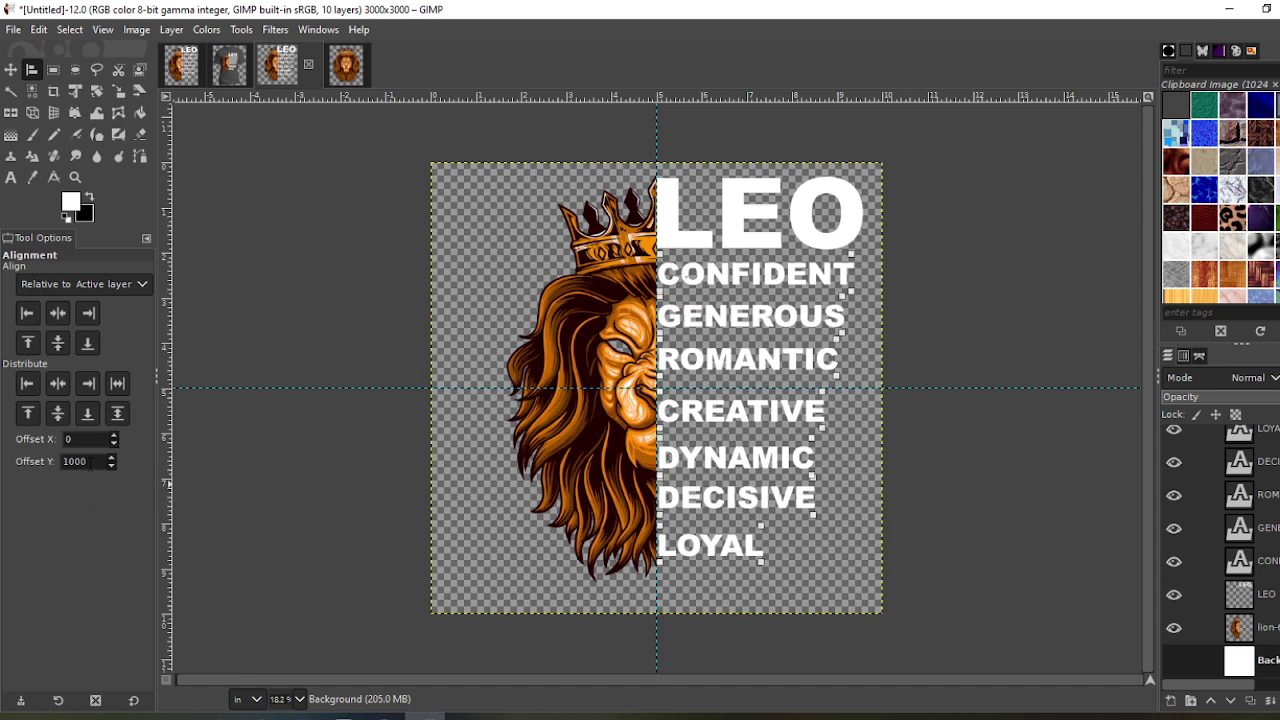
click(118, 412)
click(80, 461)
key(ctrl+a)
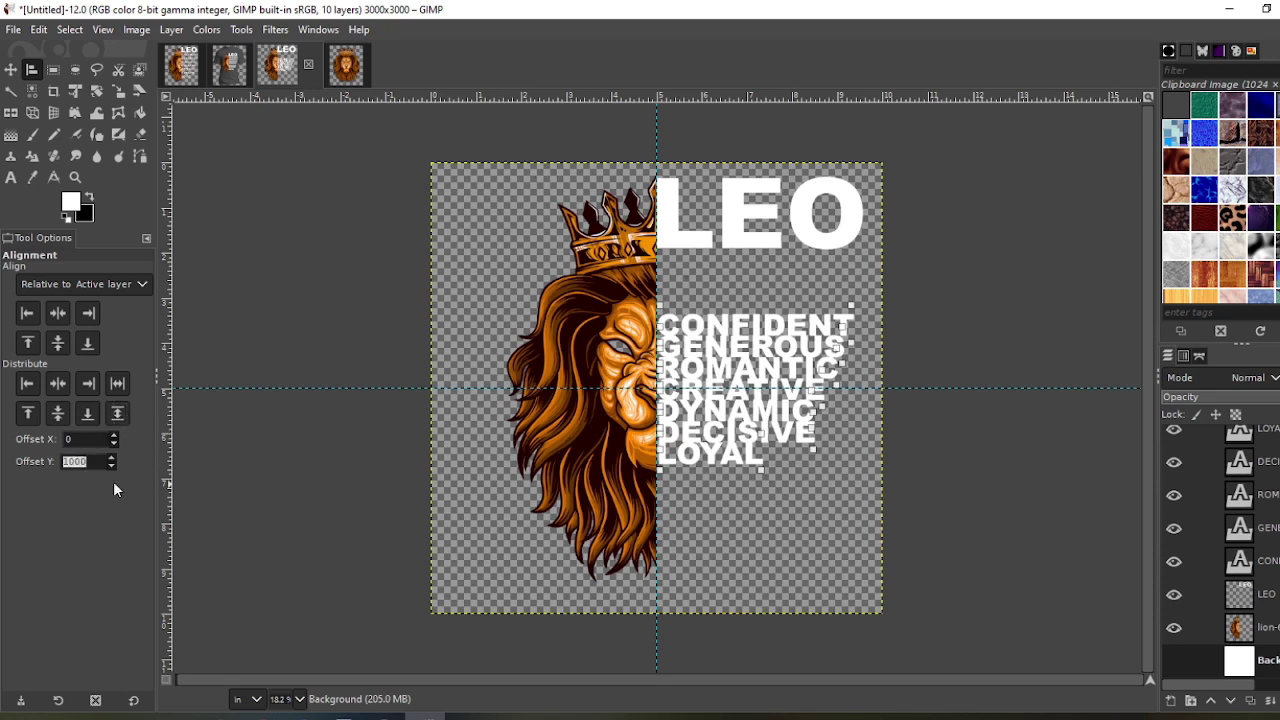
text(500)
click(118, 411)
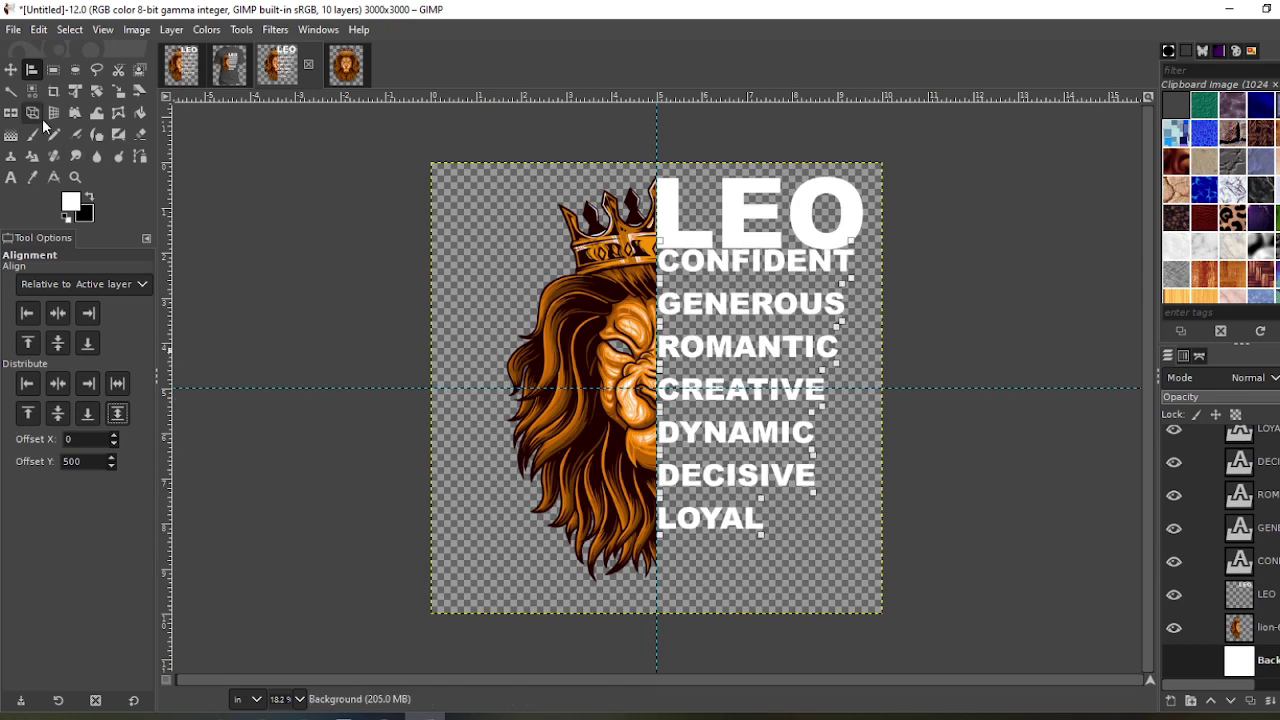
click(11, 69)
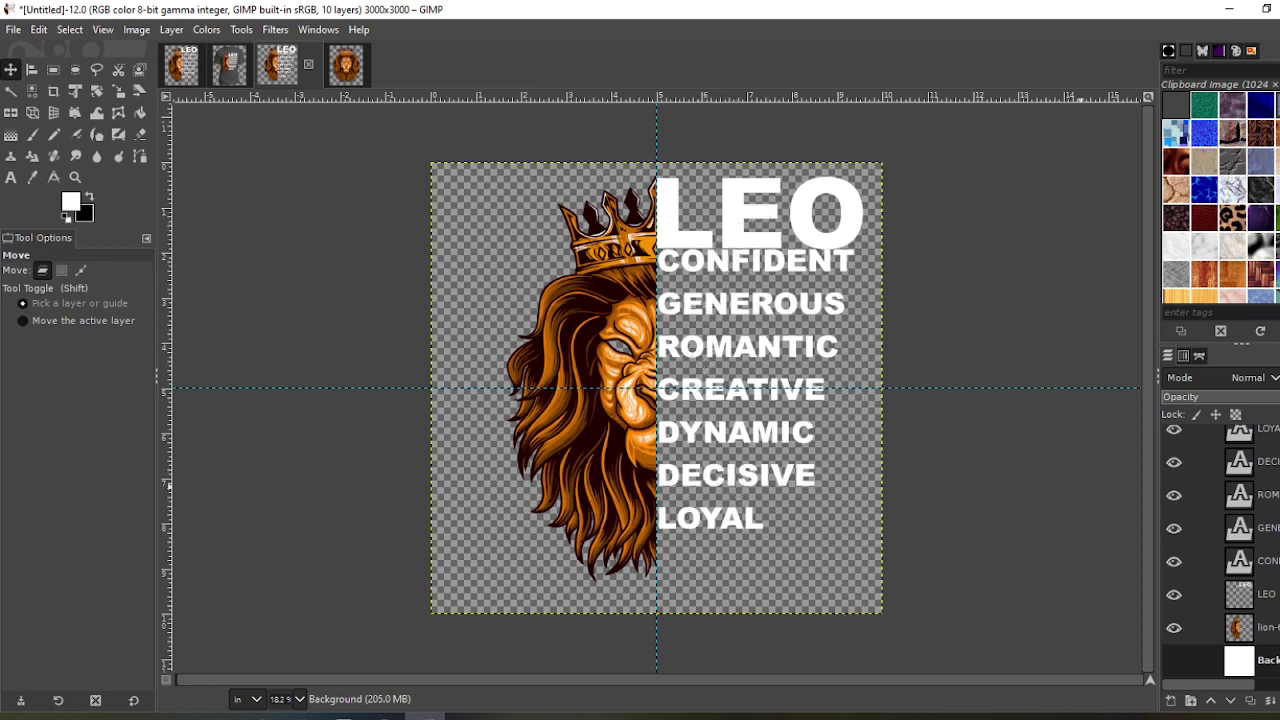
Merge the word layers down into CONFIDENT and drag the merged block slightly lower below LEO
scroll(1213, 457, up, 2)
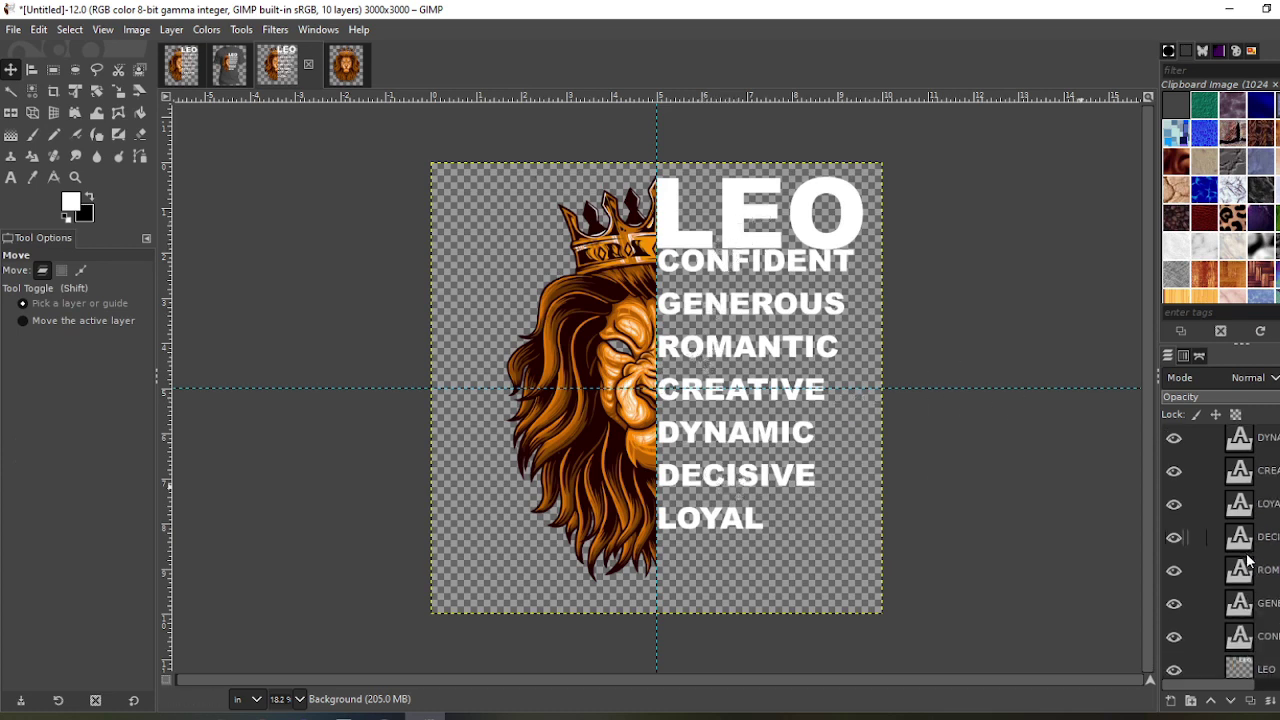
click(1215, 441)
click(1270, 702)
click(1270, 702)
click(1270, 702)
click(1270, 702)
click(1270, 702)
click(1270, 702)
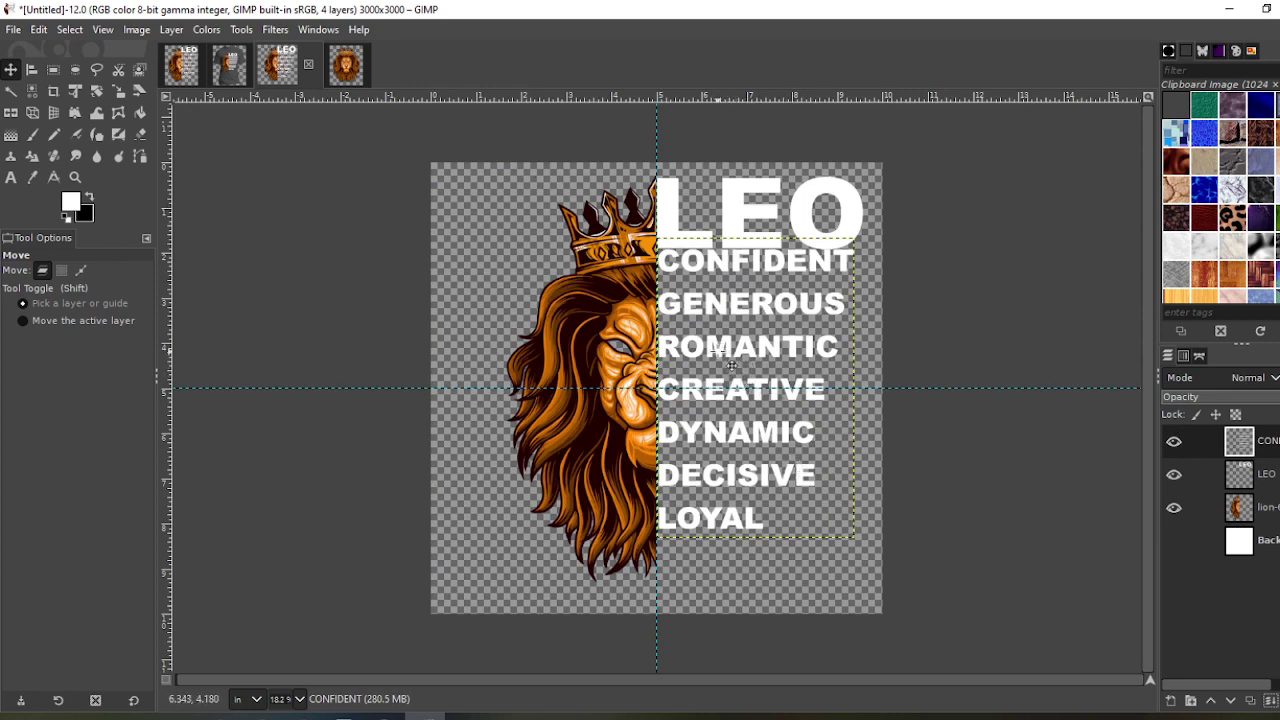
click(724, 360)
drag(724, 360, 724, 388)
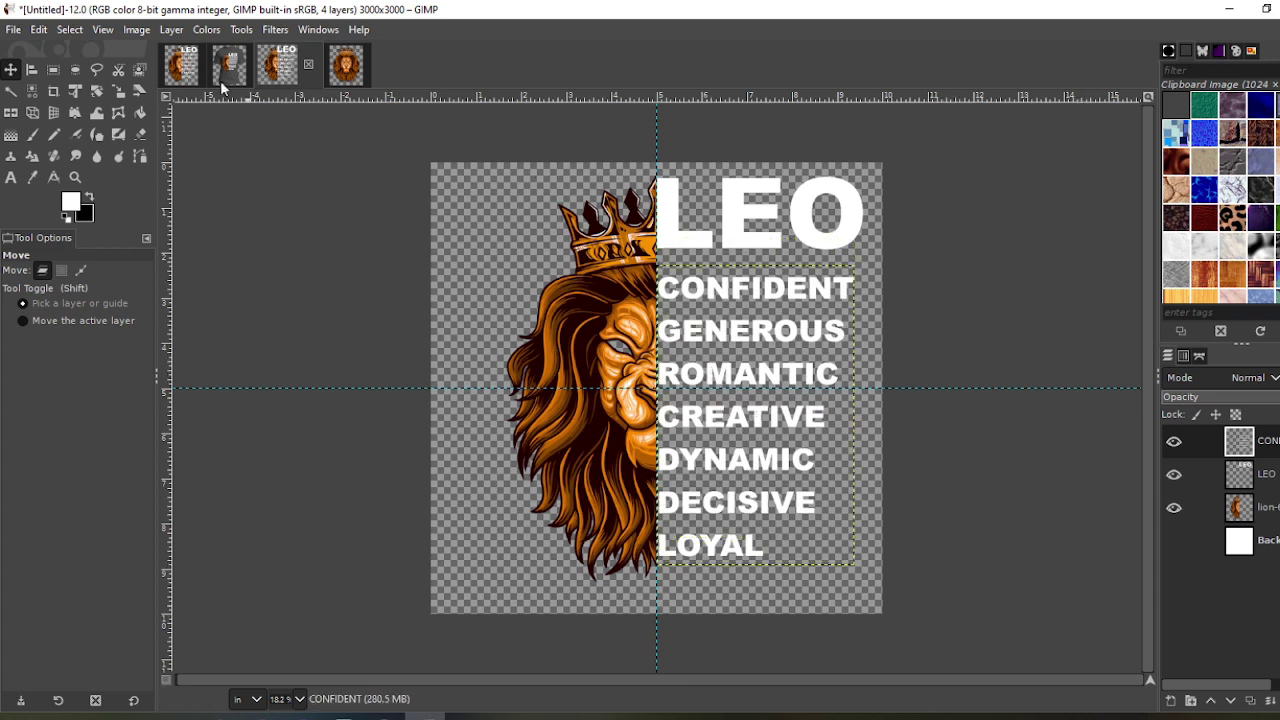
Expand the word layer to image size, unhide the Background layer, and fill it black
click(172, 30)
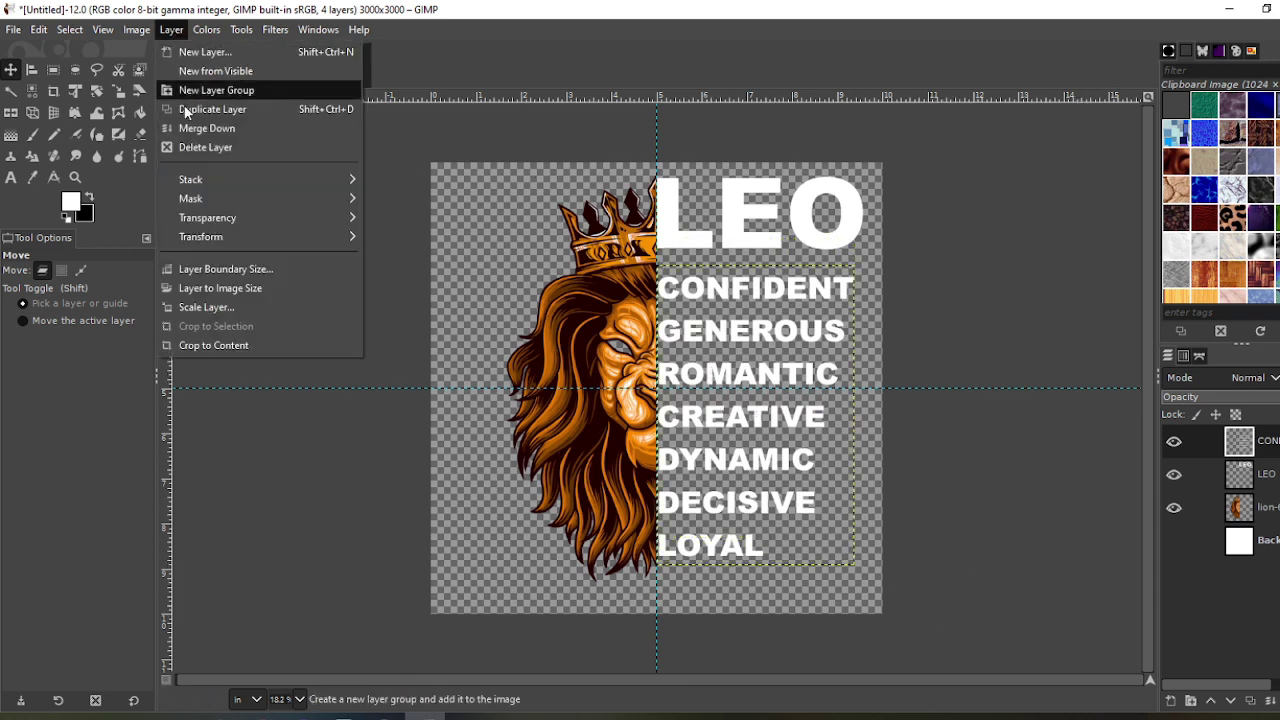
click(224, 290)
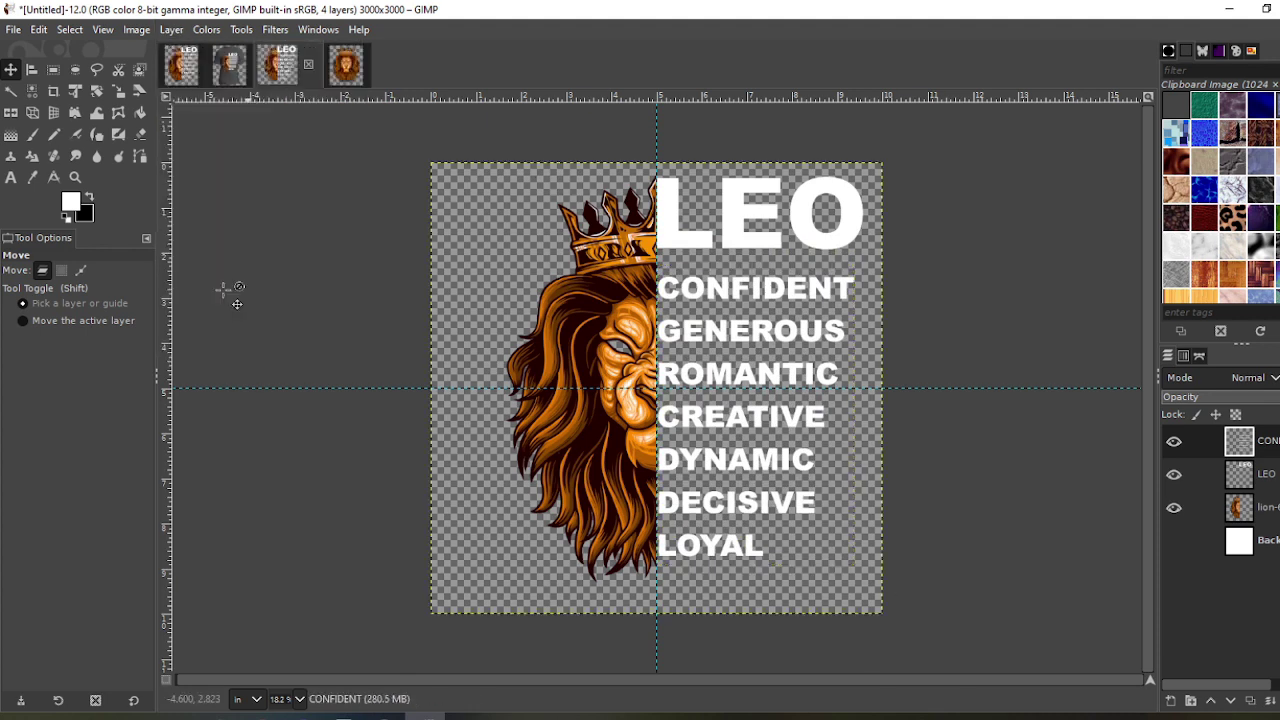
click(1220, 548)
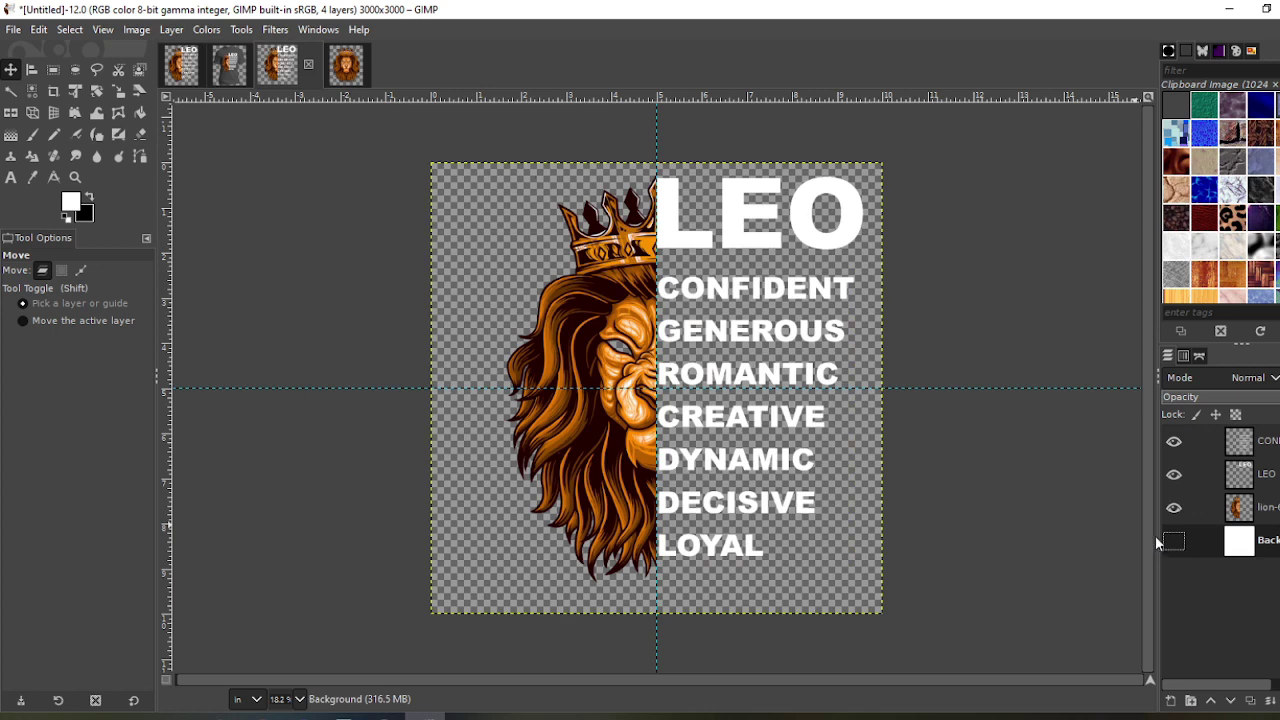
click(1174, 541)
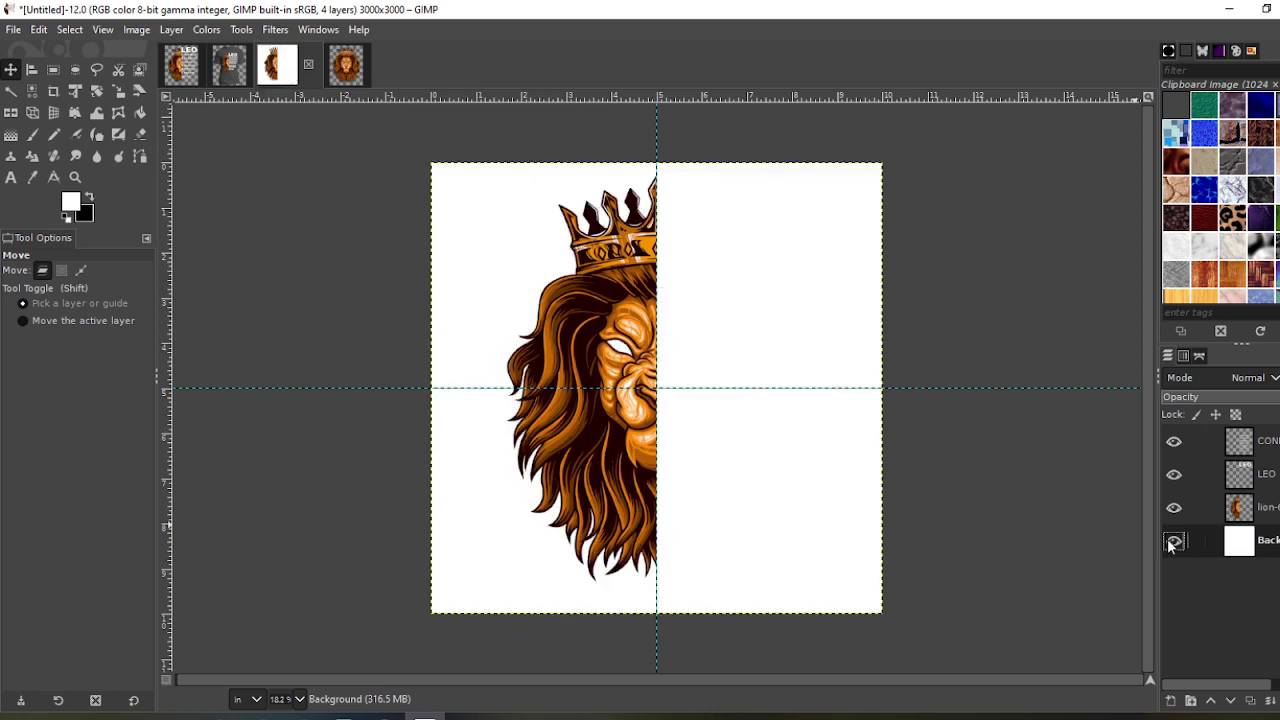
drag(83, 220, 423, 514)
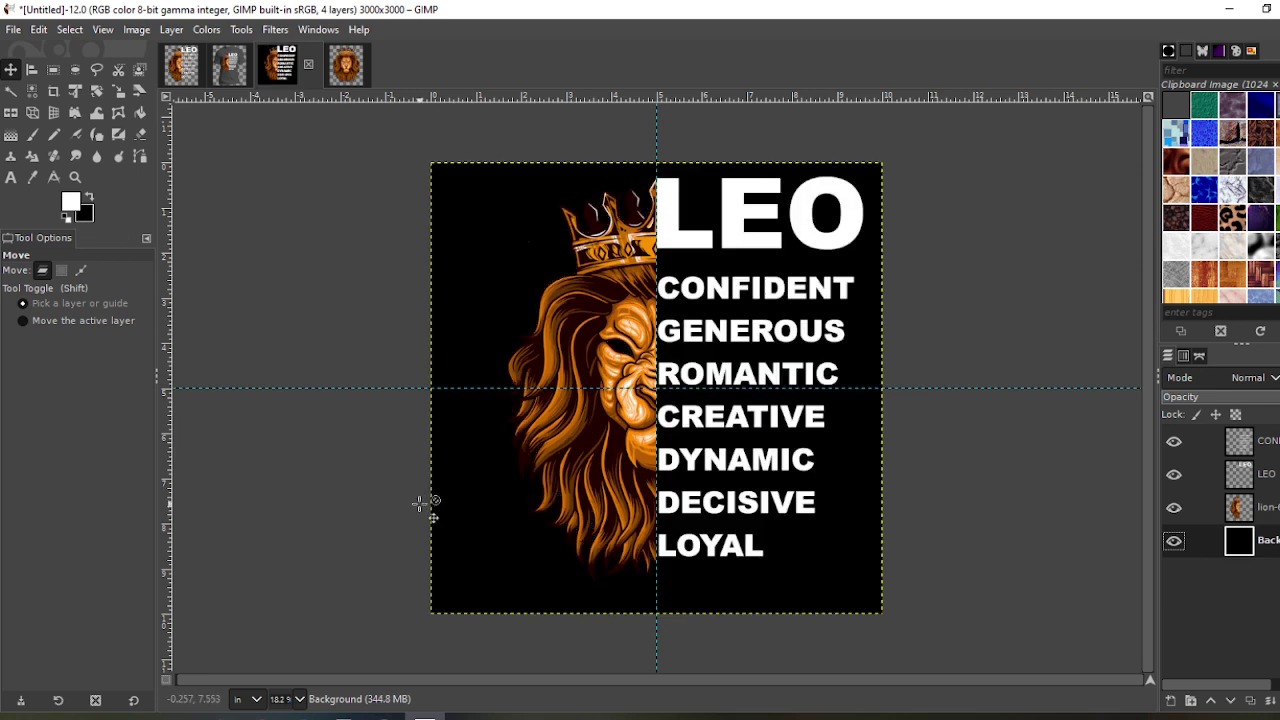